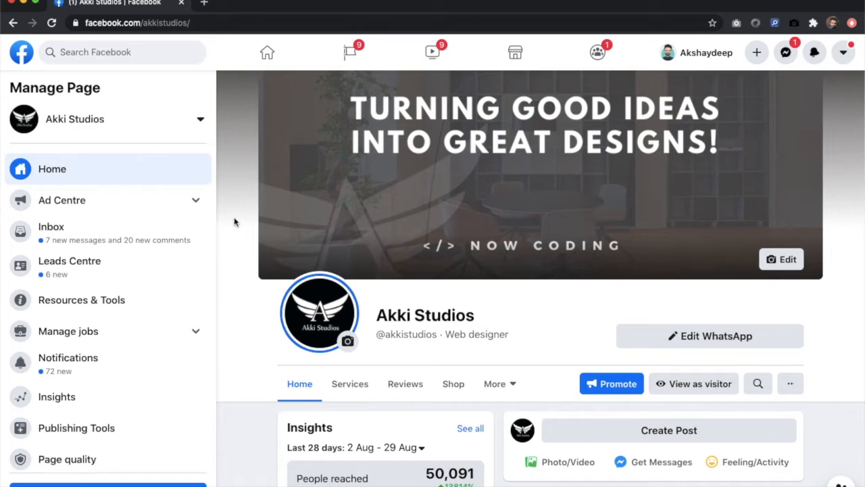
- Open the Page's Ad Centre and start creating an ad with the Promote your Page goal
left_click(197, 205)
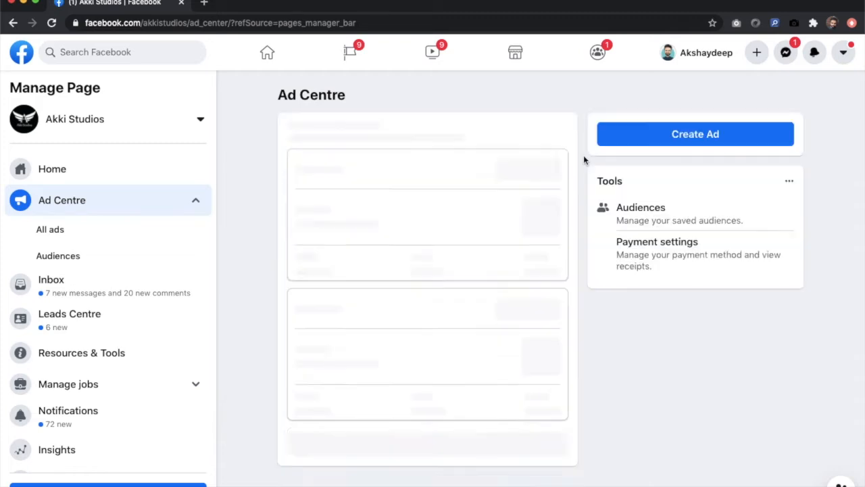
left_click(711, 138)
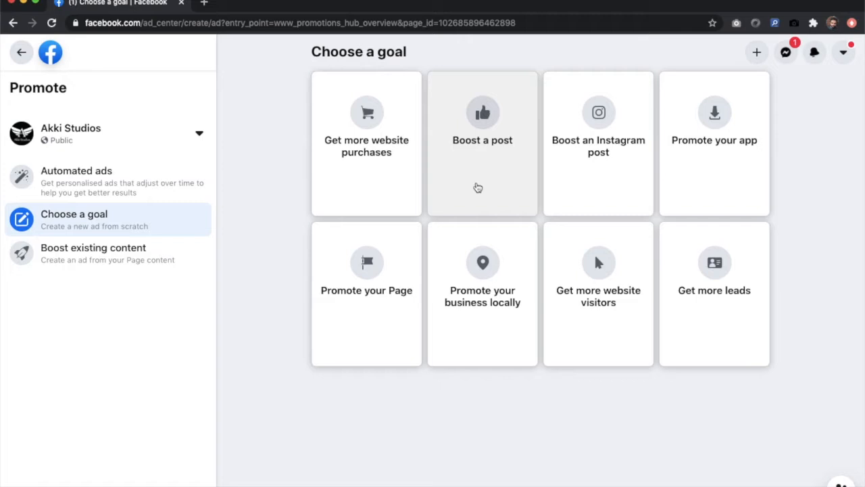
left_click(357, 340)
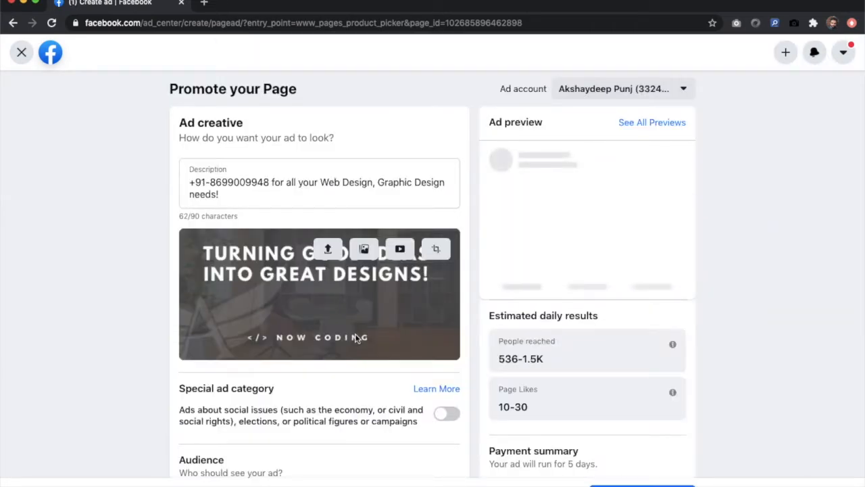
- Create a new audience for the ad and name it Audience
scroll(143, 329, "down", 6)
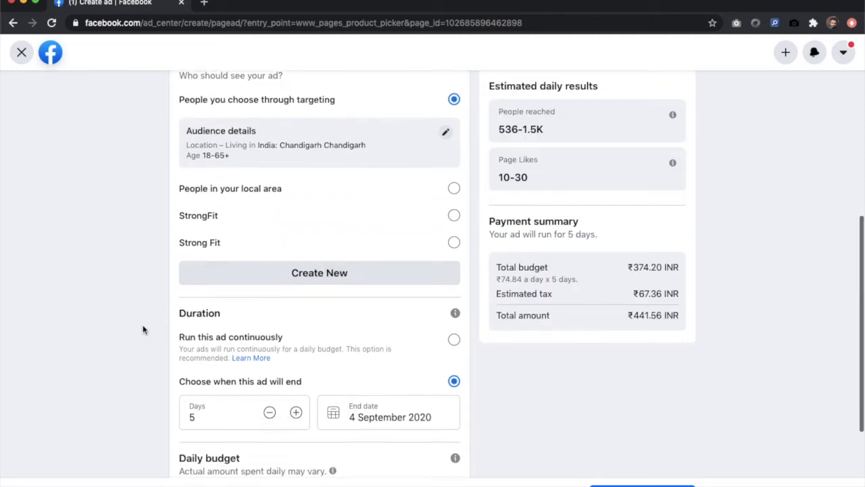
scroll(143, 329, "down", 3)
scroll(142, 328, "up", 5)
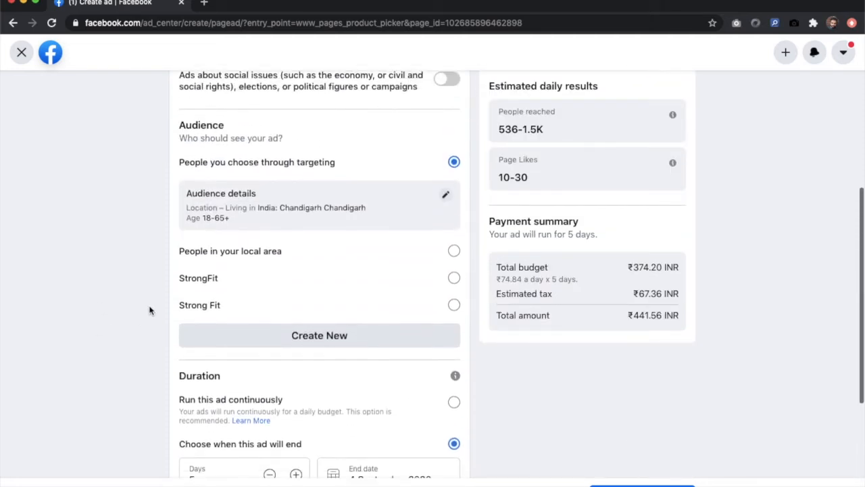
left_click(285, 336)
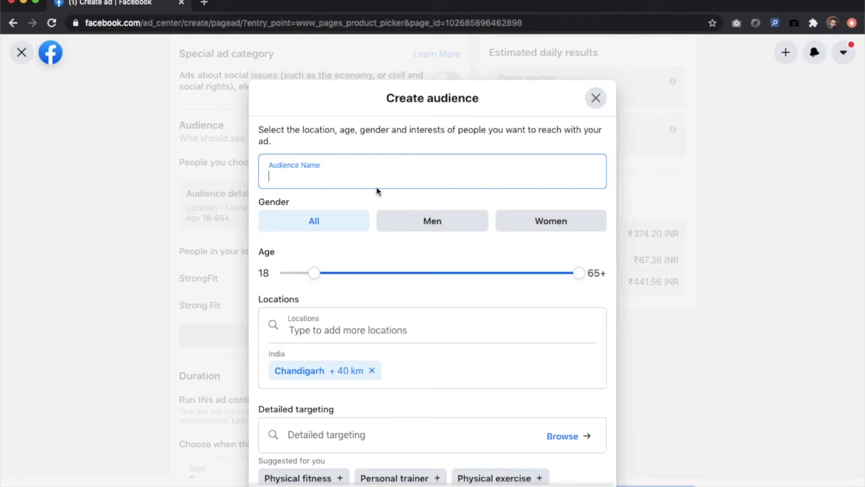
type("Audience")
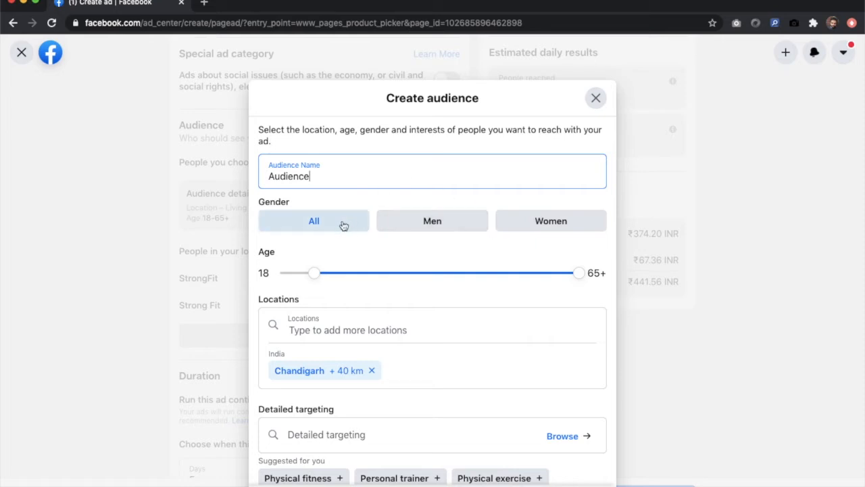
left_click(495, 139)
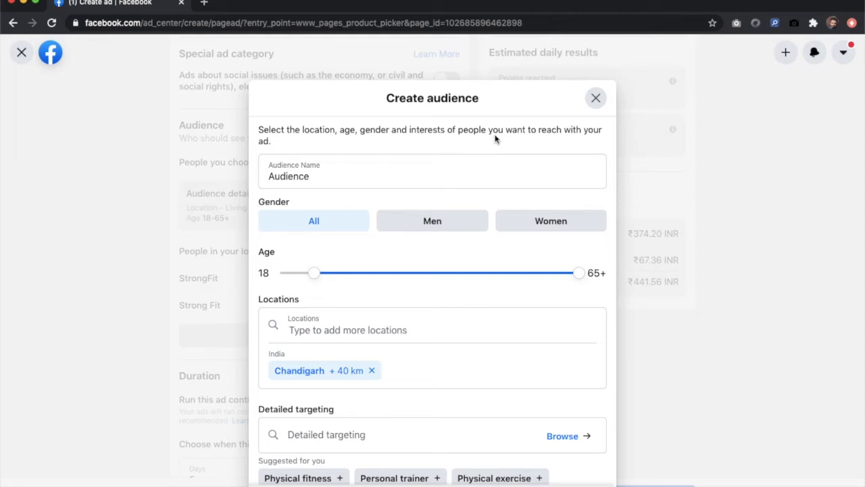
- Set the audience's gender to Women
left_click(427, 228)
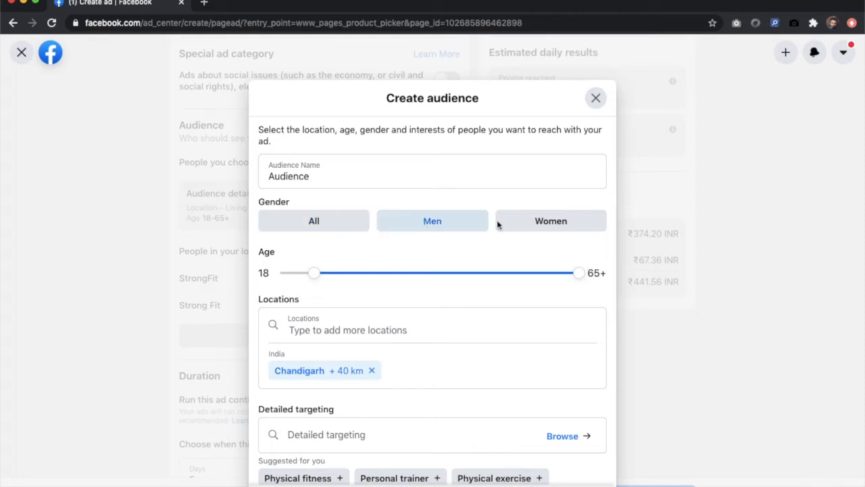
left_click(534, 229)
scroll(535, 230, "up", 5)
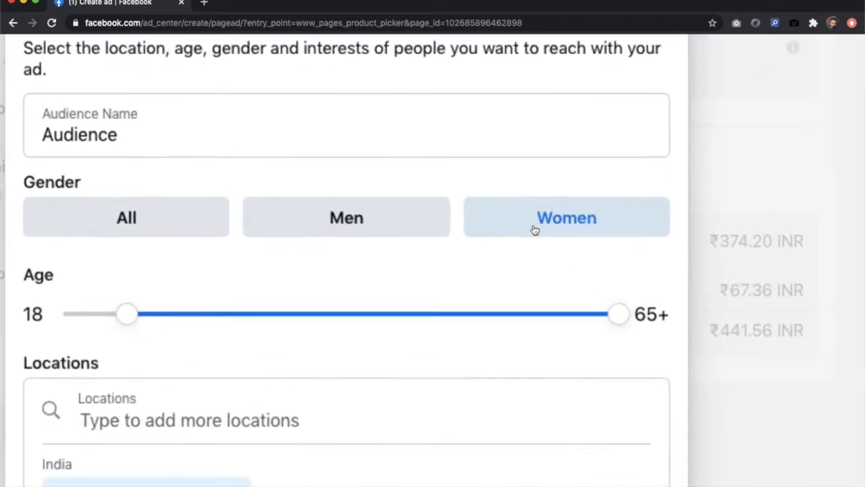
scroll(536, 230, "left", 2)
scroll(535, 230, "down", 2)
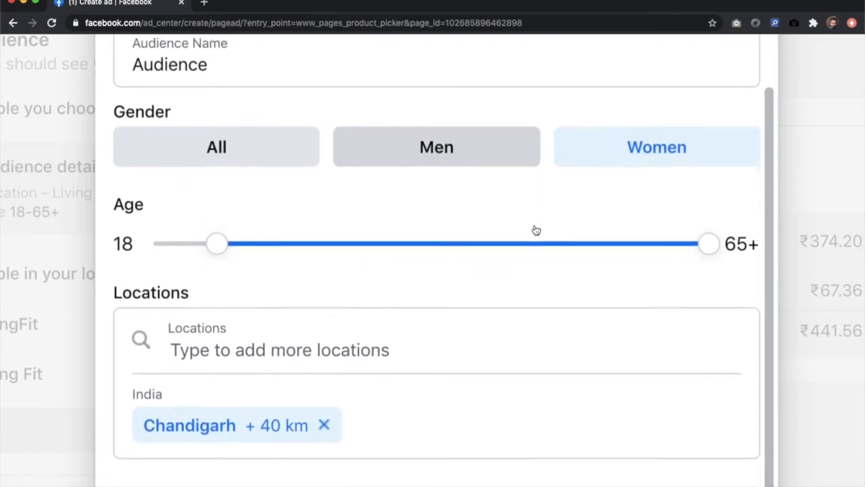
scroll(526, 281, "up", 1)
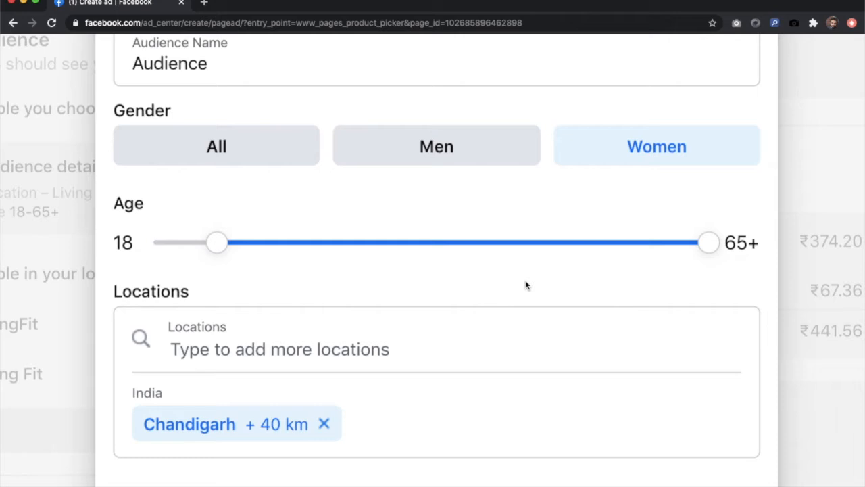
- Set the audience's age range to 13–55
scroll(773, 244, "up", 3)
scroll(773, 244, "down", 3)
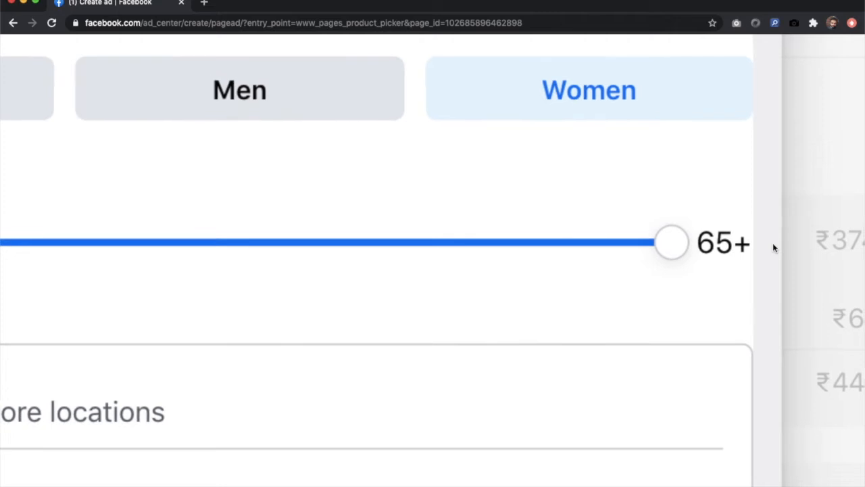
scroll(773, 243, "down", 3)
scroll(773, 242, "up", 2)
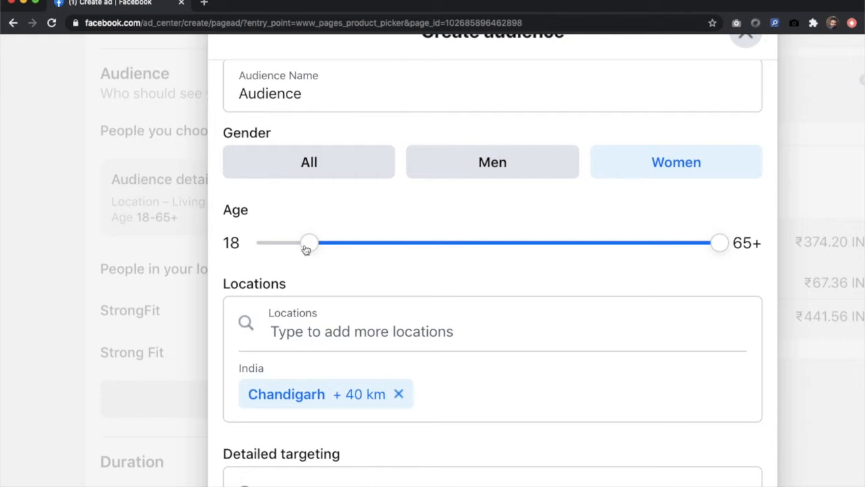
left_click_drag(718, 245, 640, 266)
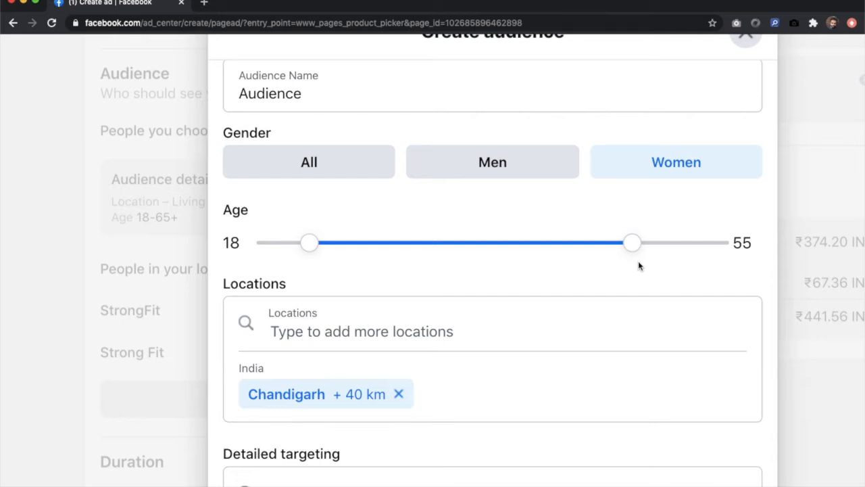
left_click_drag(309, 243, 226, 243)
- Search the audience locations for chandigarh and choose the county Chandigarh, India
scroll(697, 350, "down", 1)
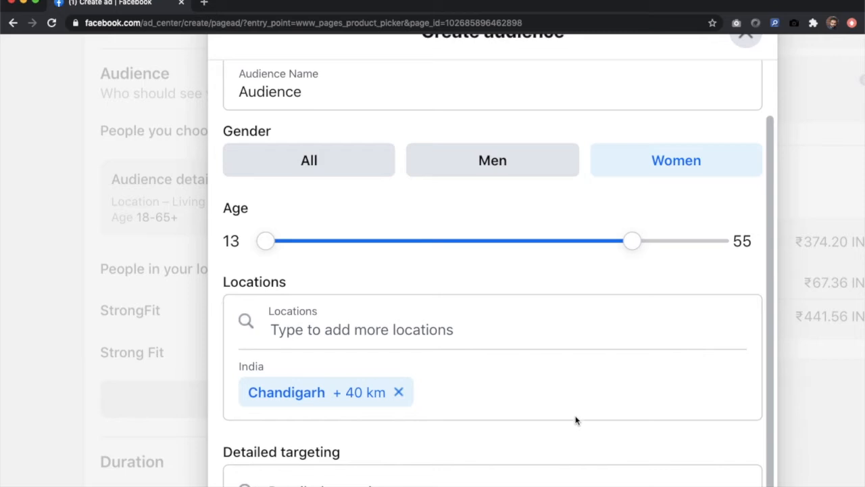
scroll(746, 282, "down", 2)
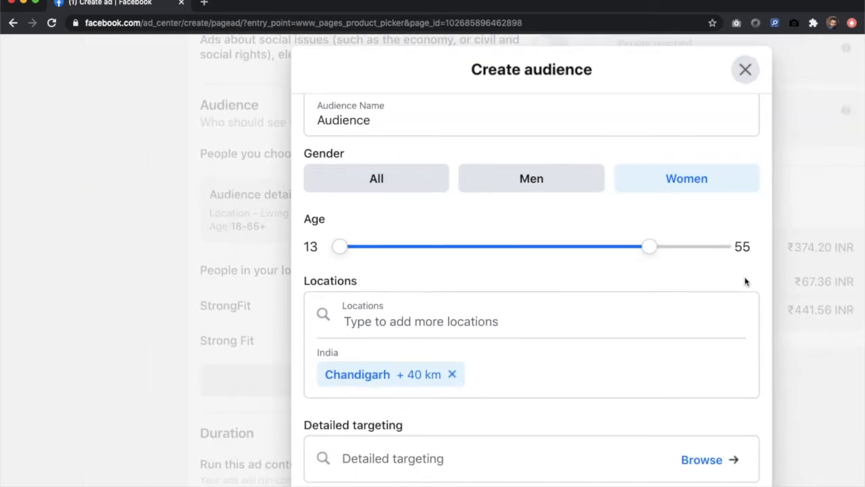
scroll(762, 274, "down", 3)
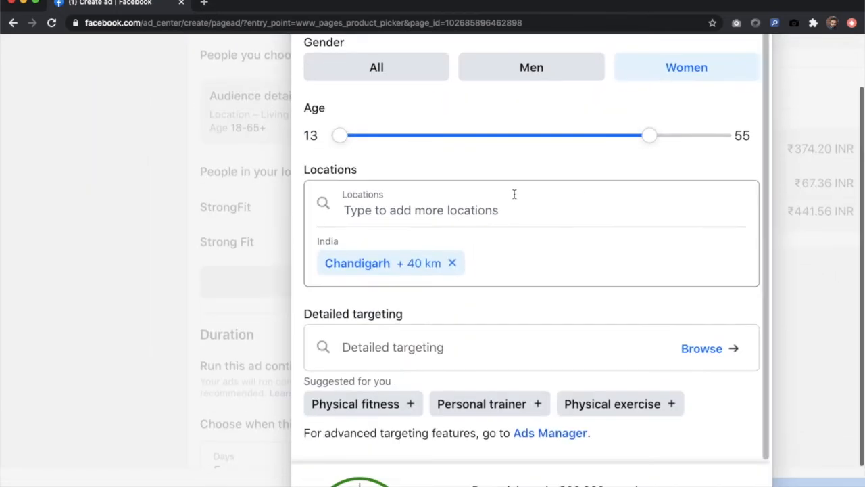
left_click(491, 222)
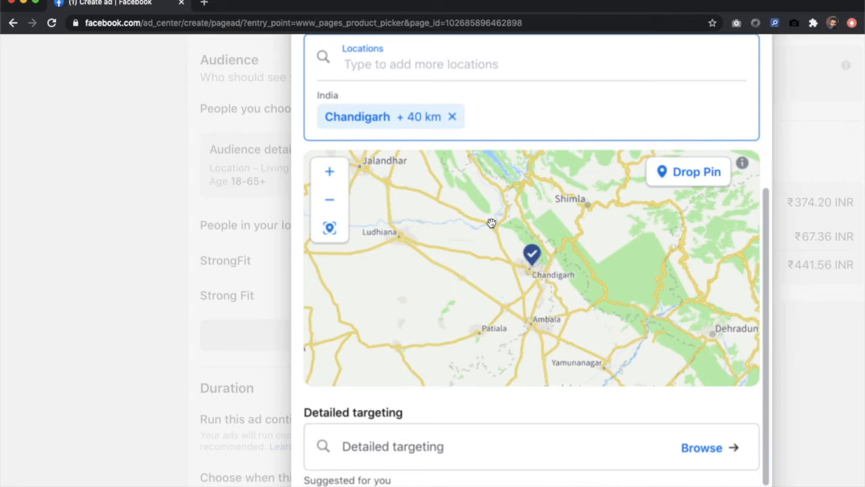
type("ch")
type("digarh")
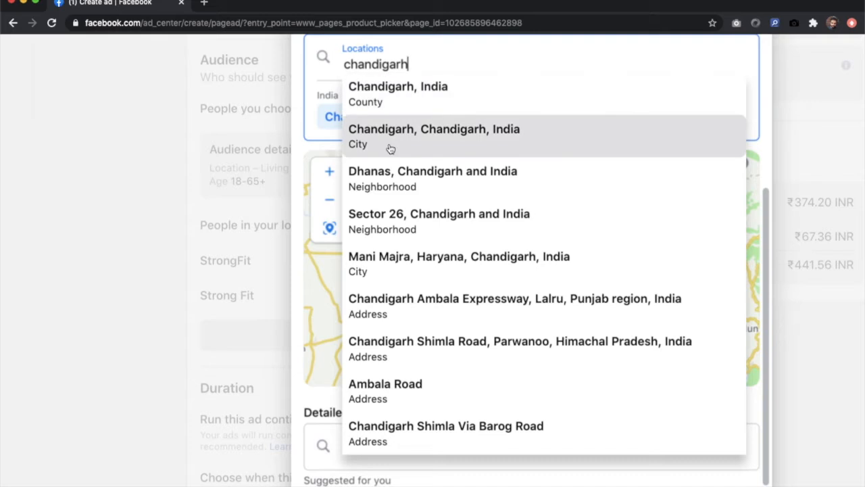
left_click(412, 98)
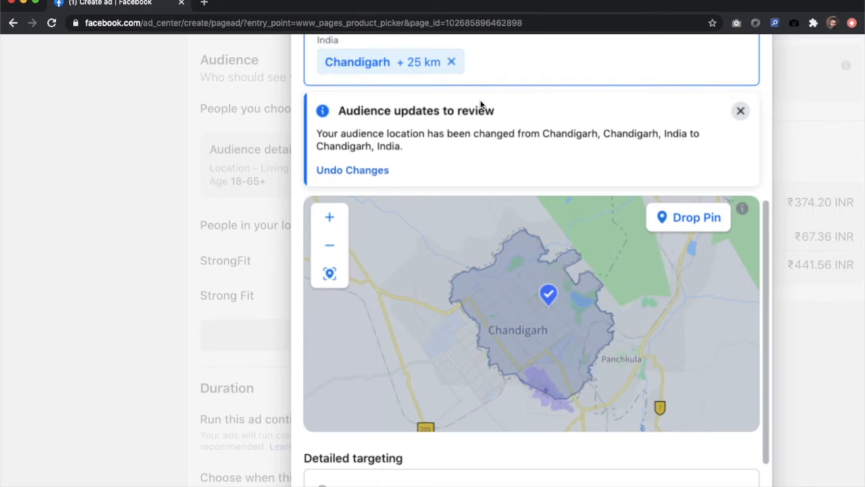
- Remove the Chandigarh county location and pick the city Chandigarh, Chandigarh, India instead
scroll(481, 102, "up", 2)
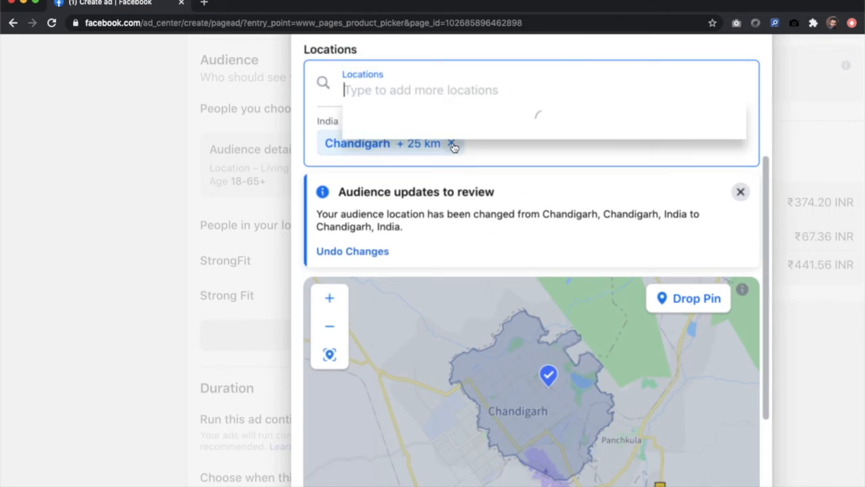
left_click(451, 142)
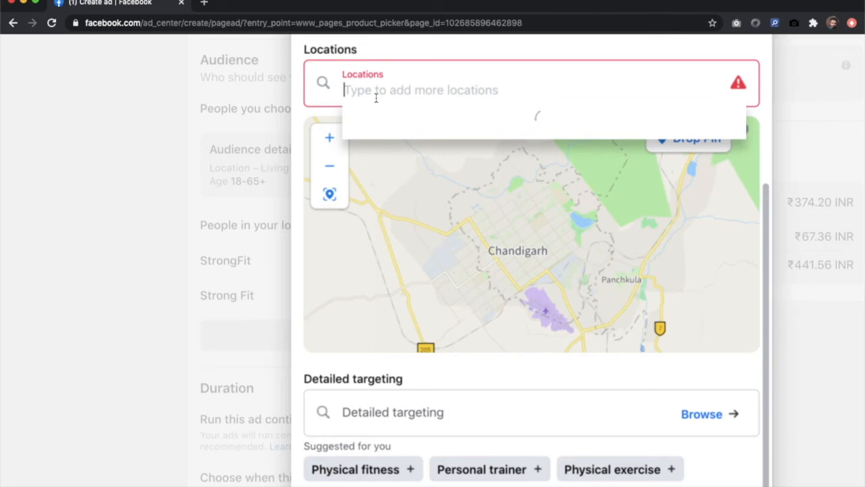
type("cg")
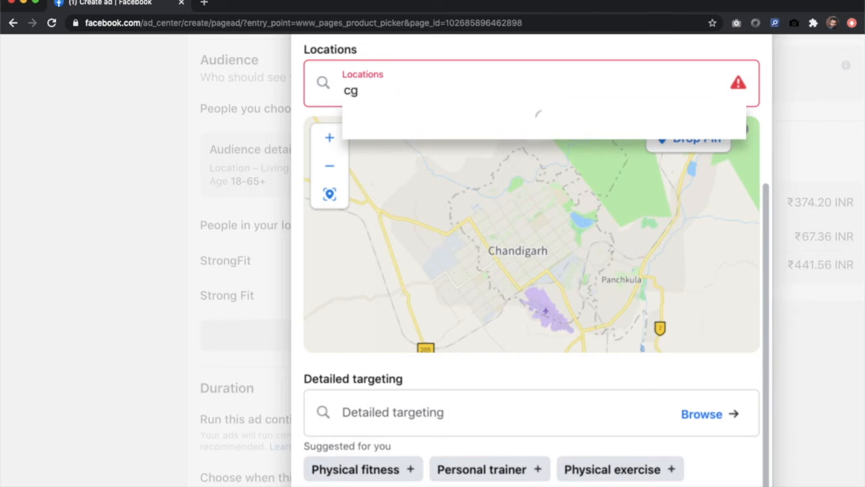
key("BackSpace")
type("handigar")
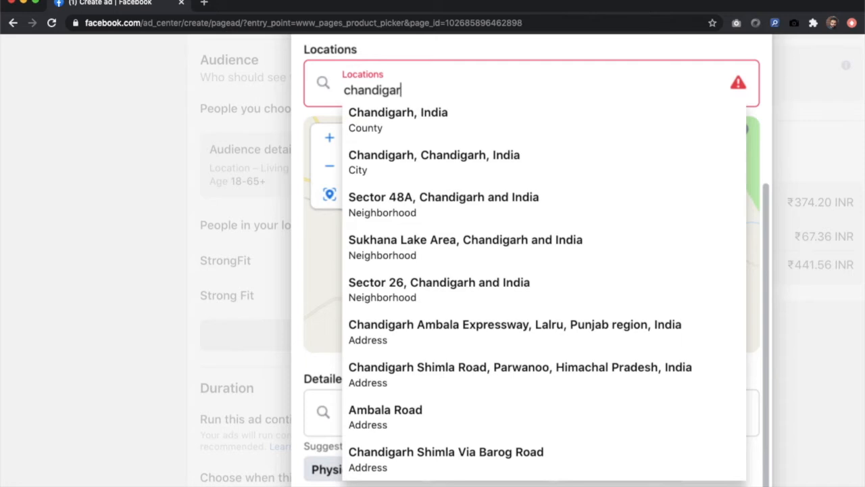
left_click(385, 159)
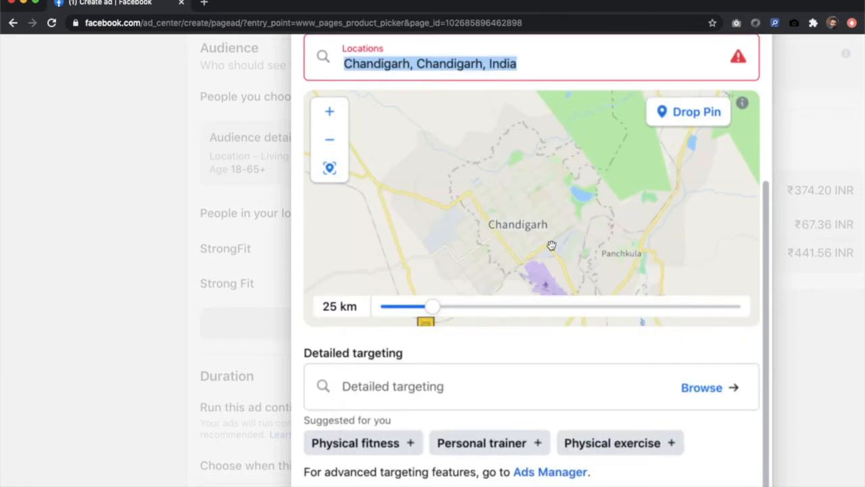
- Set the location radius to 30 km and try to place a pin on the map
left_click(537, 69)
left_click(490, 100)
left_click(534, 351)
scroll(534, 352, "up", 1)
left_click_drag(436, 352, 457, 349)
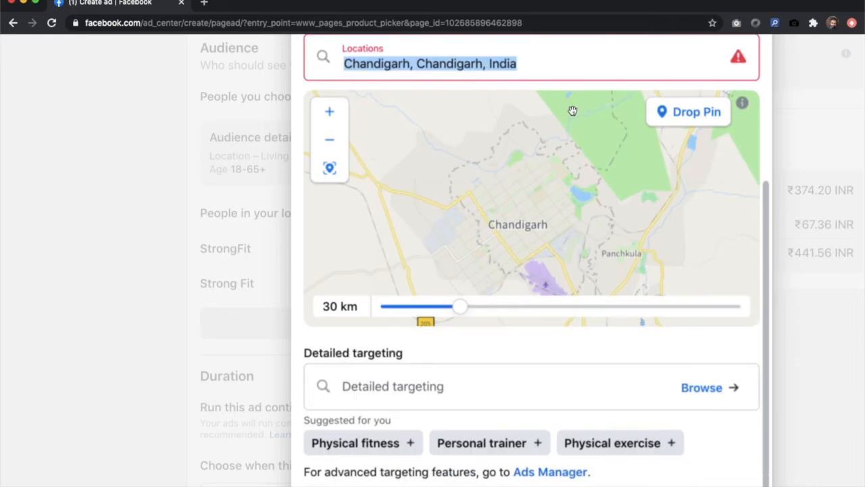
left_click(692, 108)
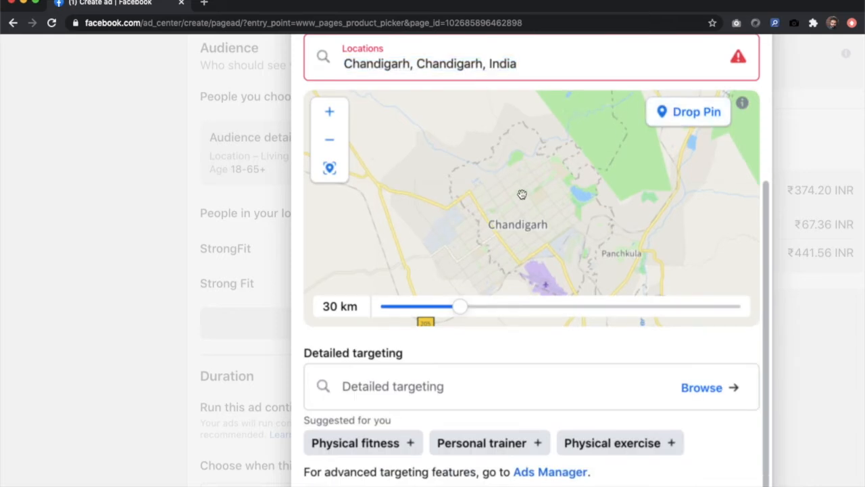
- Search the locations for chandigarh again and choose the city Chandigarh, Chandigarh, India
scroll(798, 329, "up", 1)
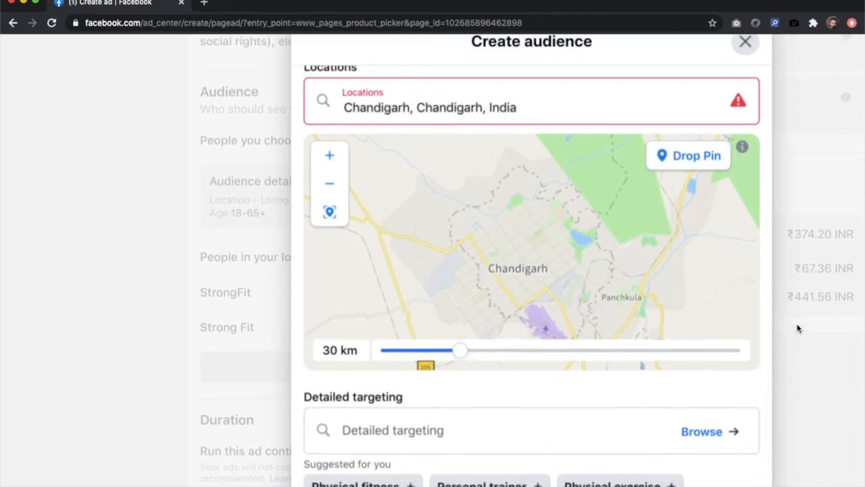
left_click(483, 113)
type("ch")
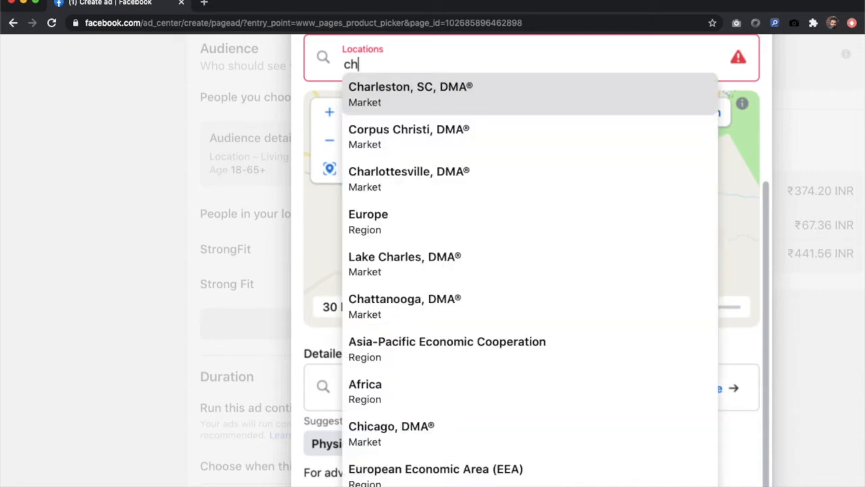
type("andigarh")
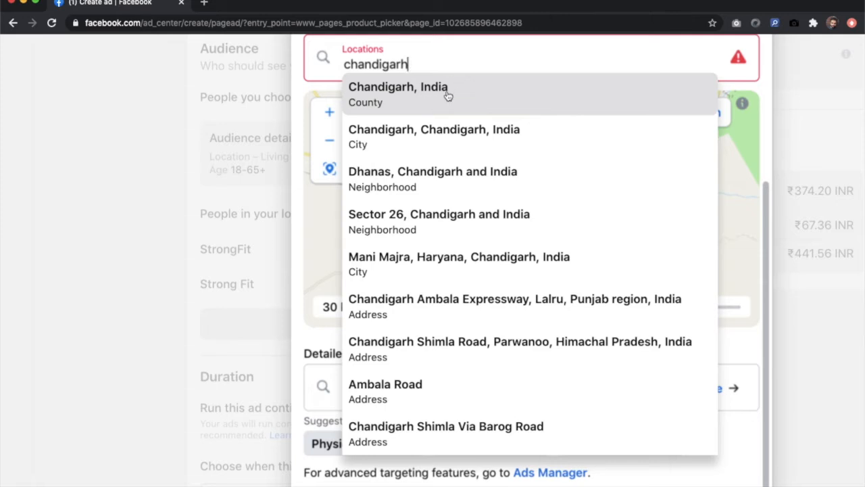
left_click(423, 145)
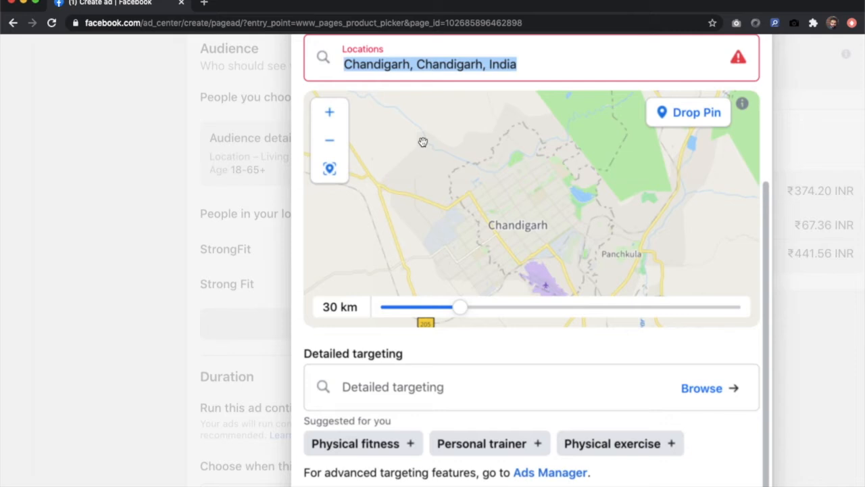
- Drop a pin on Chandigarh on the map and set its radius to 11 km
scroll(661, 342, "up", 2)
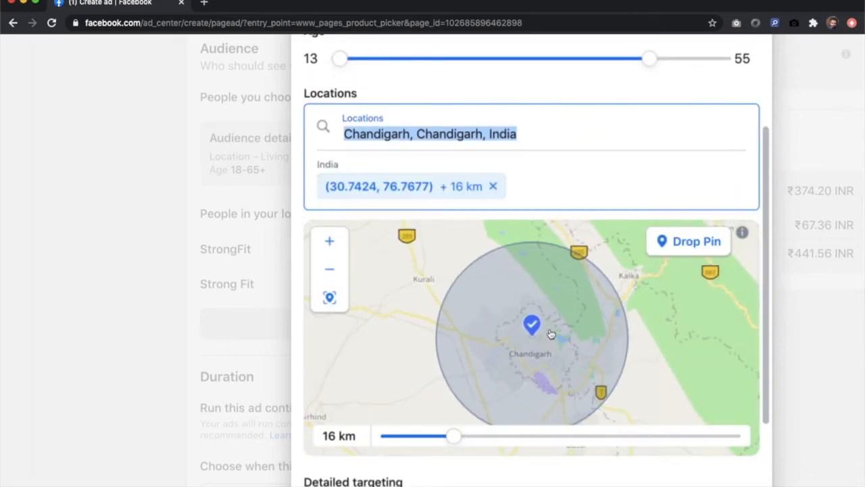
left_click_drag(459, 438, 431, 439)
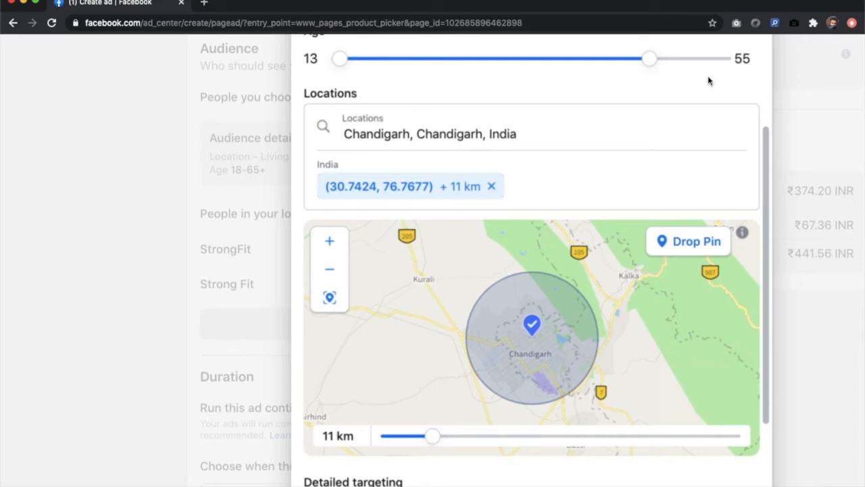
scroll(745, 92, "down", 1)
scroll(745, 92, "up", 2)
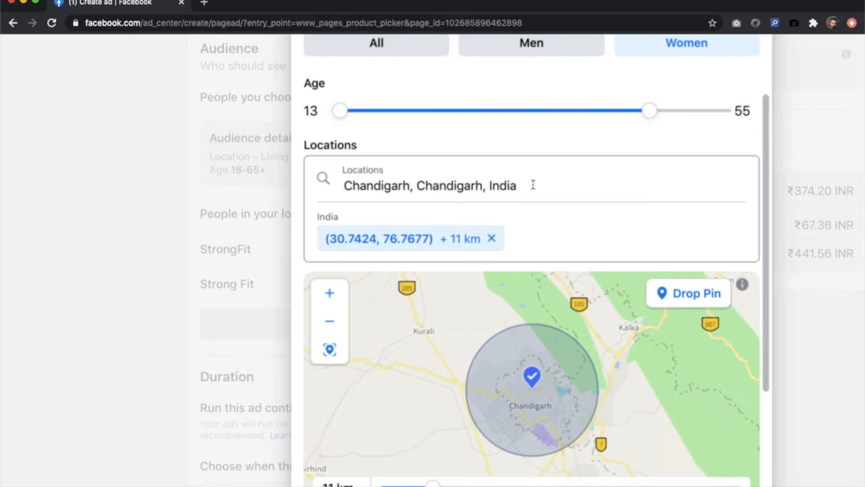
- Add the neighborhood Moloya, Chandigarh and India to the audience locations and check its coverage on the map
left_click(531, 185)
left_click(539, 78)
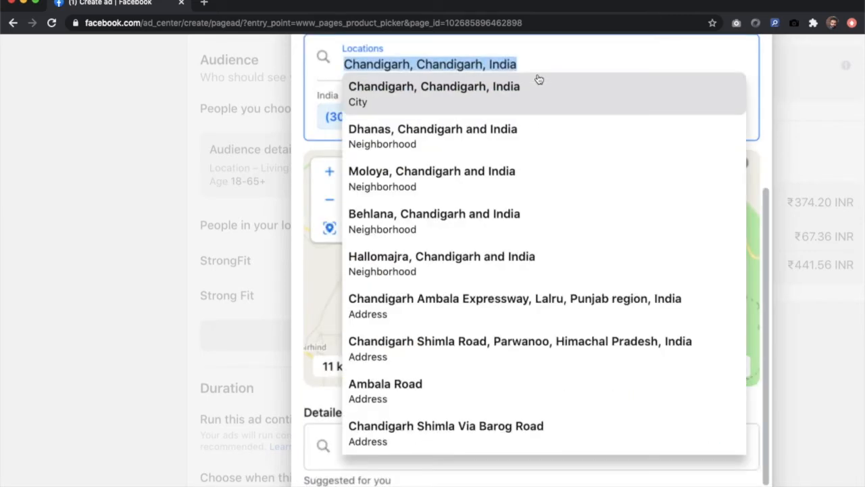
left_click(457, 181)
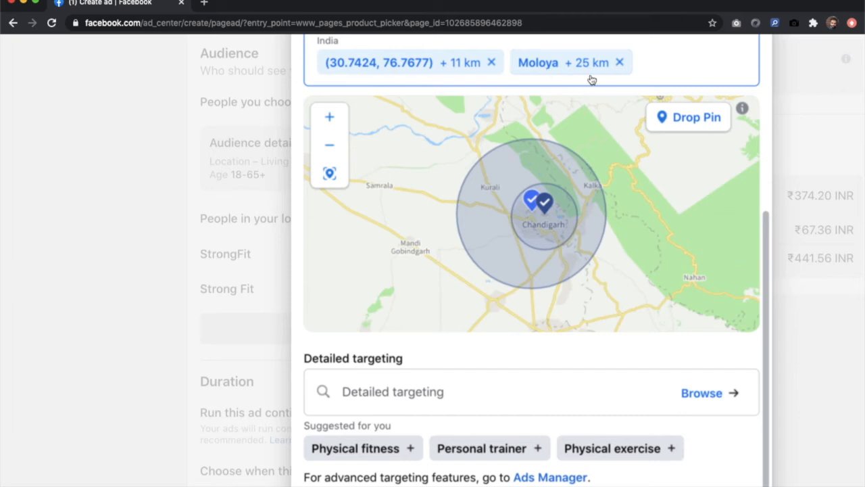
scroll(589, 193, "up", 1)
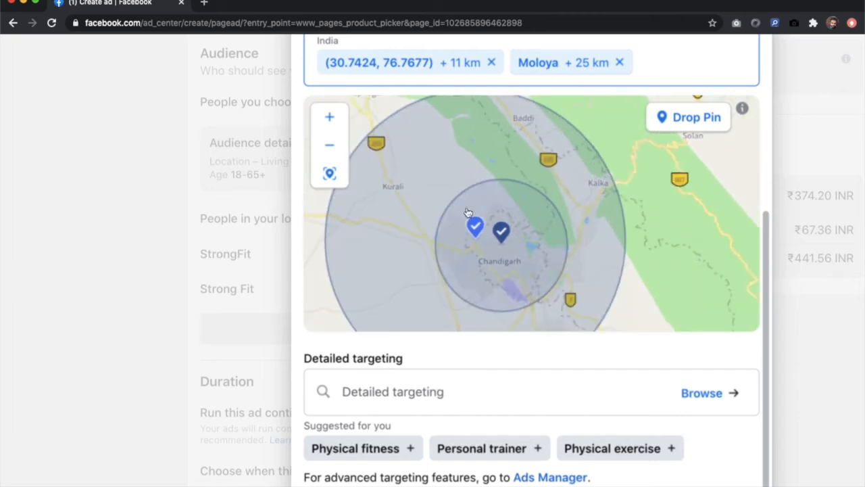
scroll(551, 203, "down", 1)
- Remove the dropped pin location and the Moloya location from the audience
left_click(491, 62)
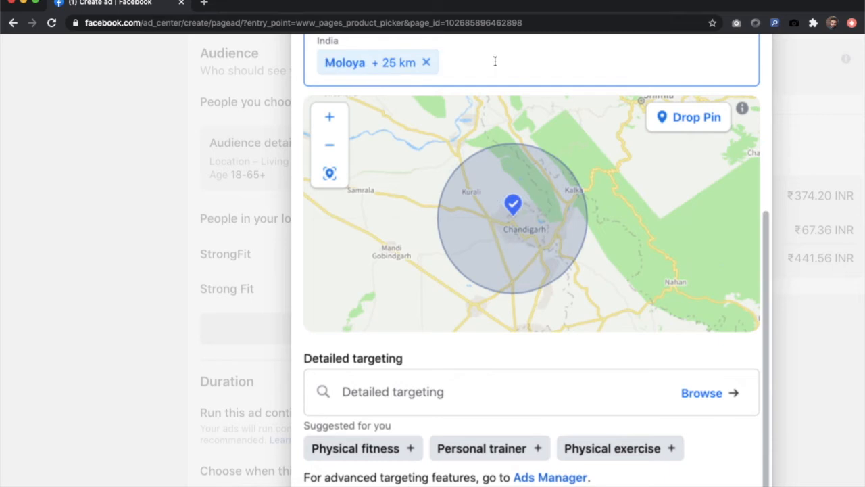
left_click(434, 67)
scroll(827, 240, "up", 3)
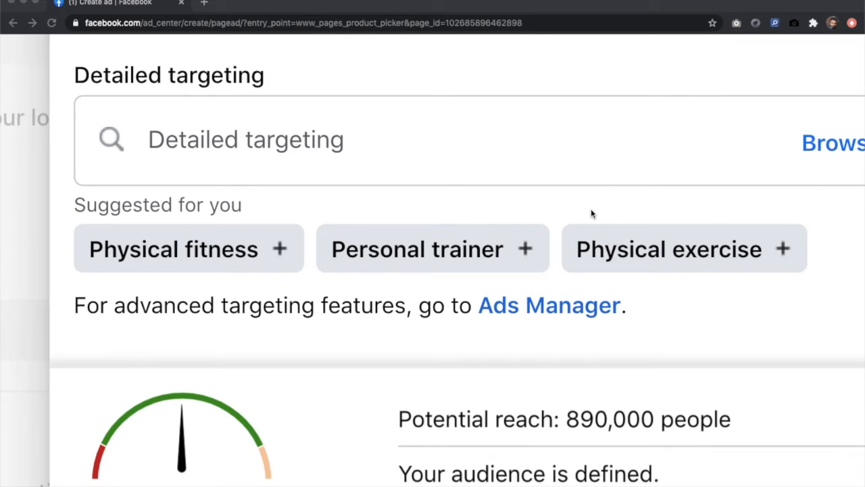
- Search the detailed targeting options for fitness and look through the suggested interests and demographics
left_click(501, 144)
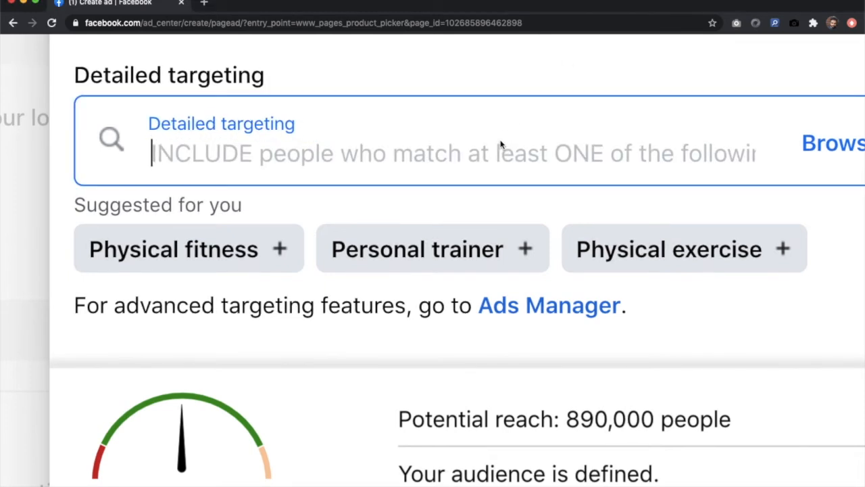
type("fi")
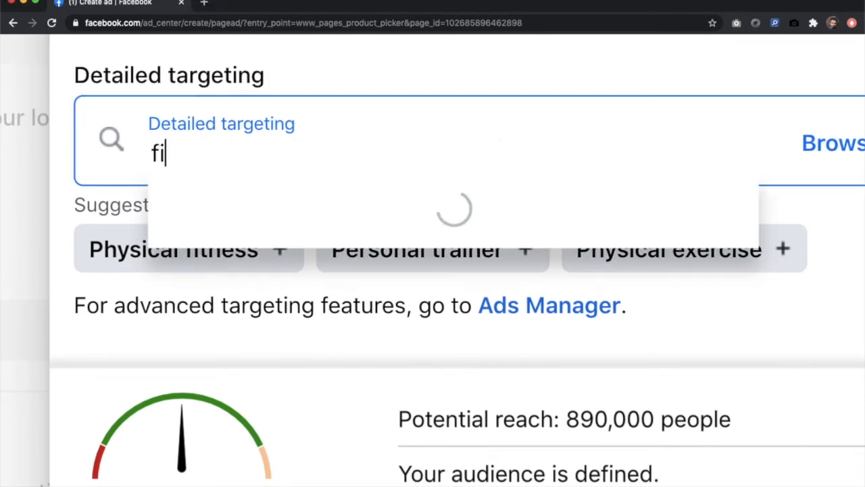
type("tness")
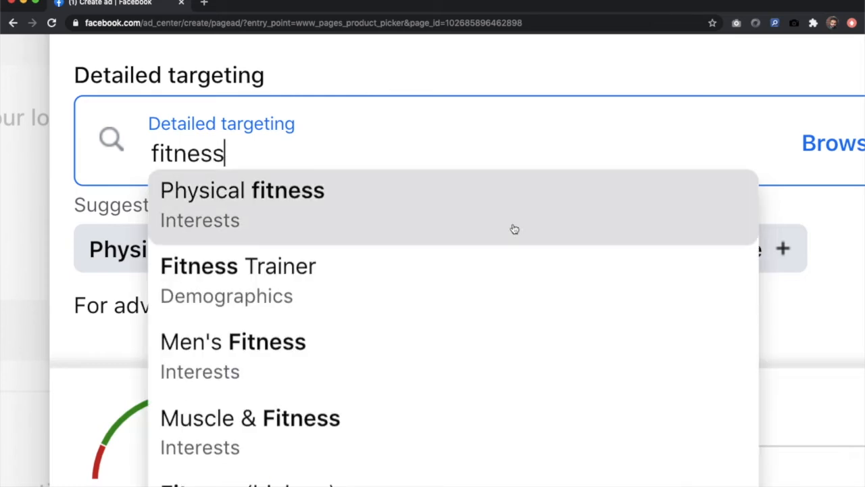
scroll(524, 344, "down", 5)
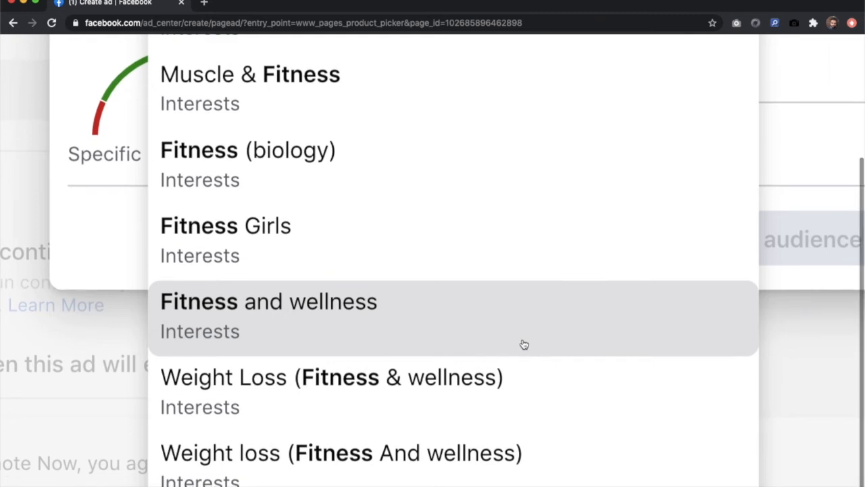
scroll(524, 344, "up", 2)
scroll(524, 345, "up", 3)
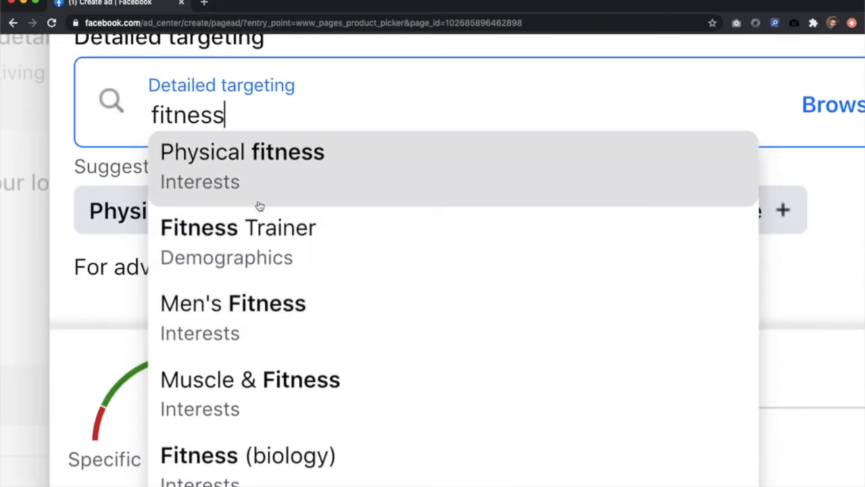
scroll(277, 333, "down", 5)
scroll(277, 333, "up", 7)
- Search the detailed targeting options for manager and look through the suggested job-related interests
key("super+a")
type("m")
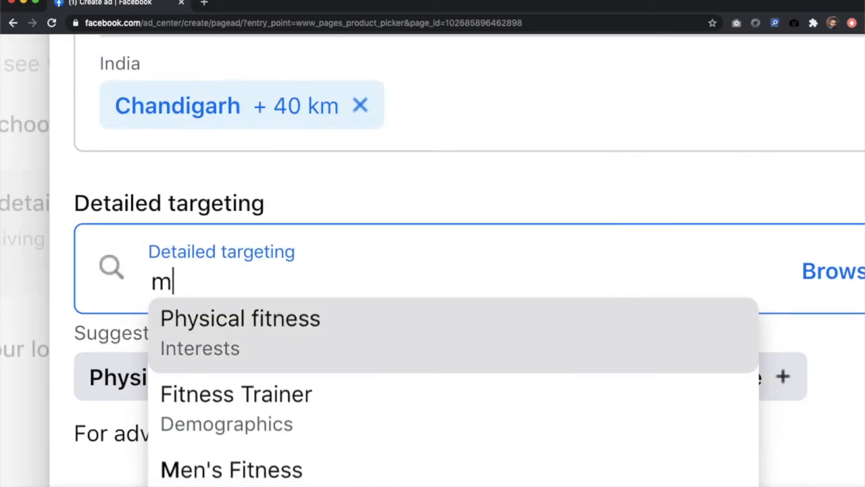
type("anager")
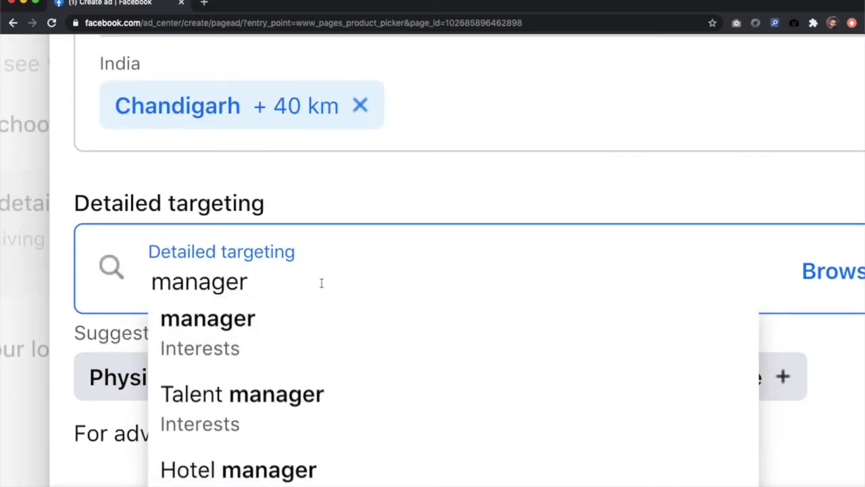
scroll(305, 407, "down", 5)
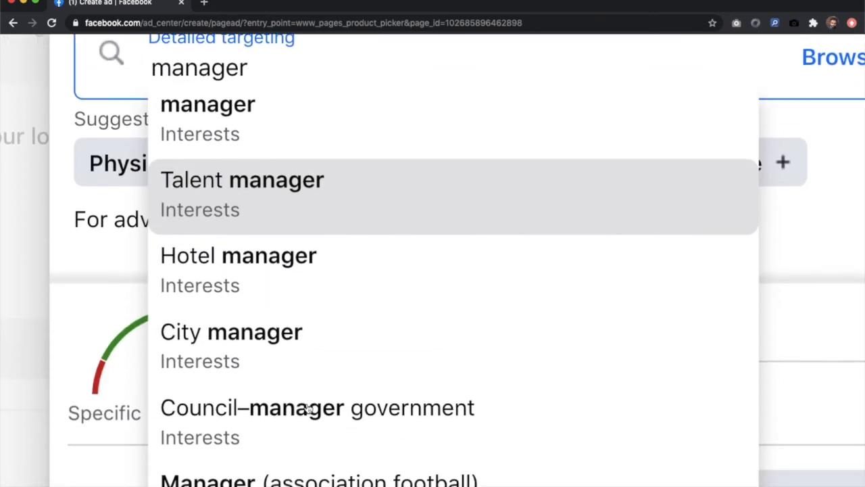
scroll(308, 408, "down", 3)
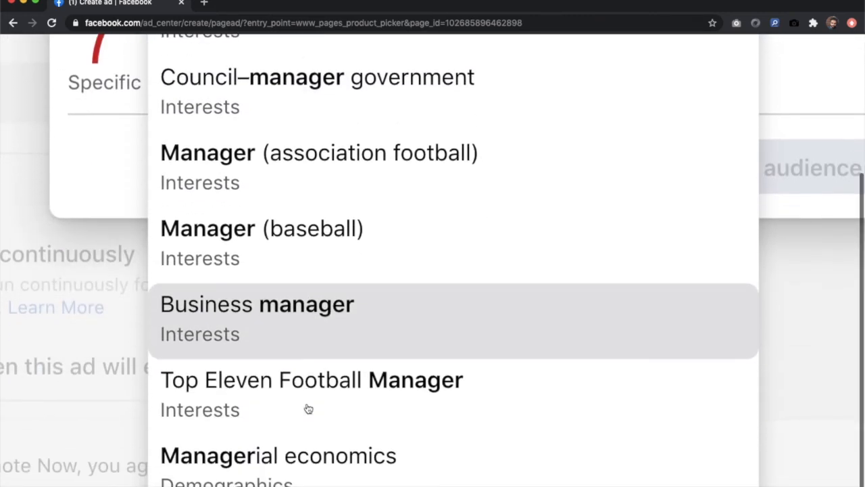
scroll(308, 408, "up", 5)
scroll(308, 408, "up", 1)
- Search the detailed targeting options for human resources manager
double_click(261, 176)
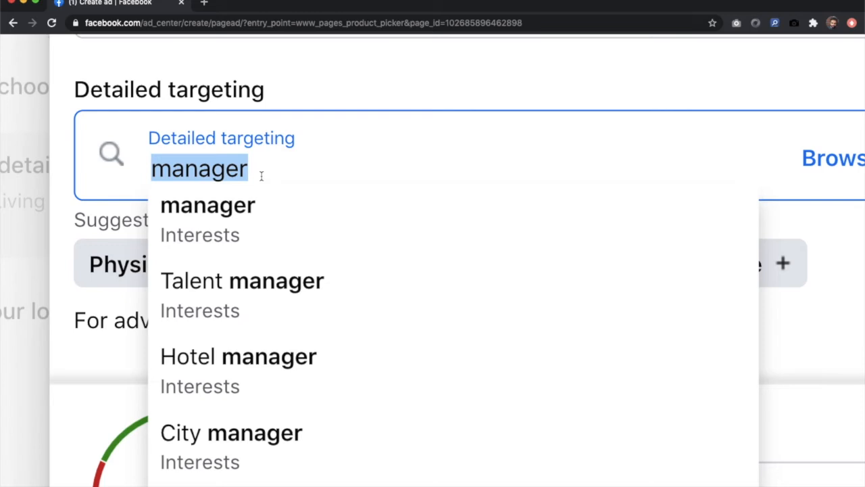
type("human ")
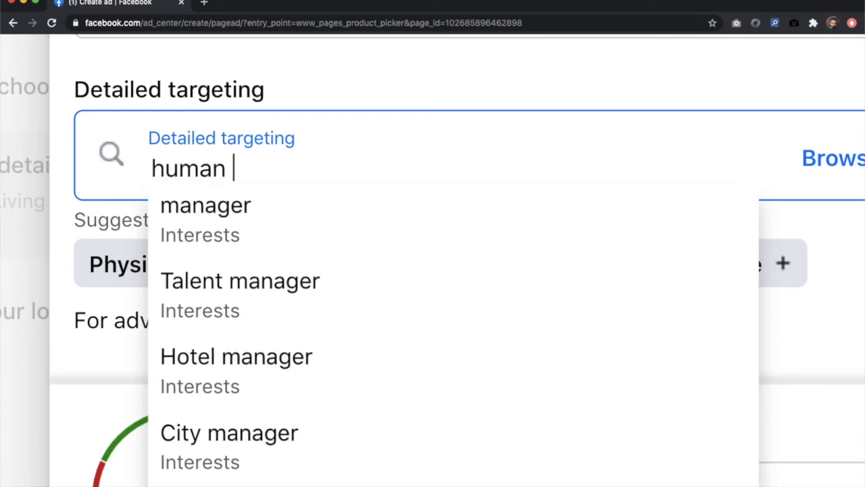
type("resources manager")
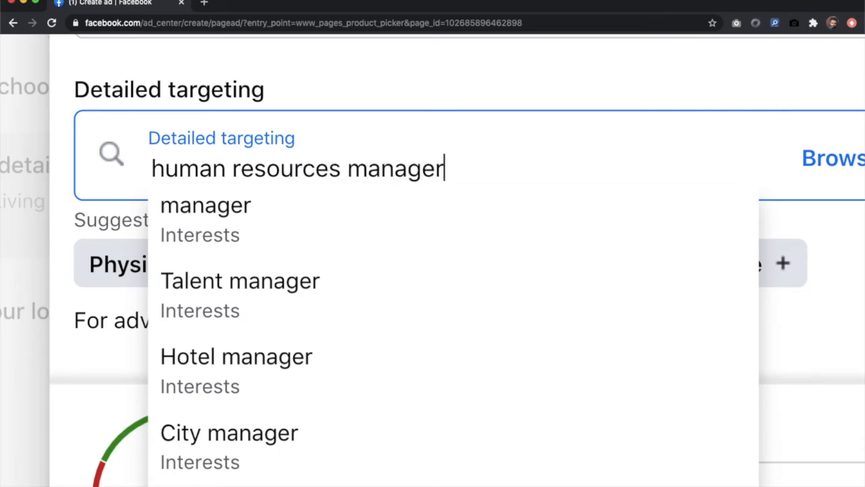
- Search the detailed targeting options for HR and look through the suggestions
left_click_drag(348, 176, 469, 170)
key("super+a")
type("HR")
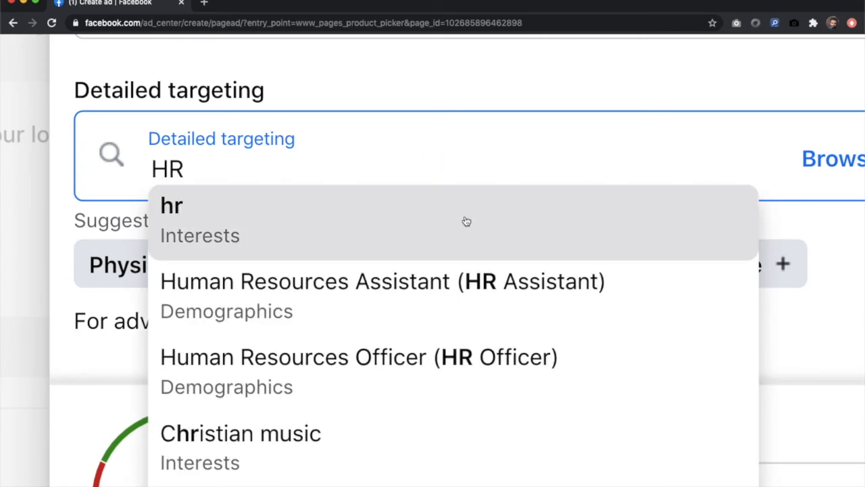
scroll(462, 349, "down", 2)
scroll(463, 348, "down", 3)
scroll(463, 349, "up", 4)
- Search the detailed targeting options for Fitness Trainer
key("super+a")
type("Fitn")
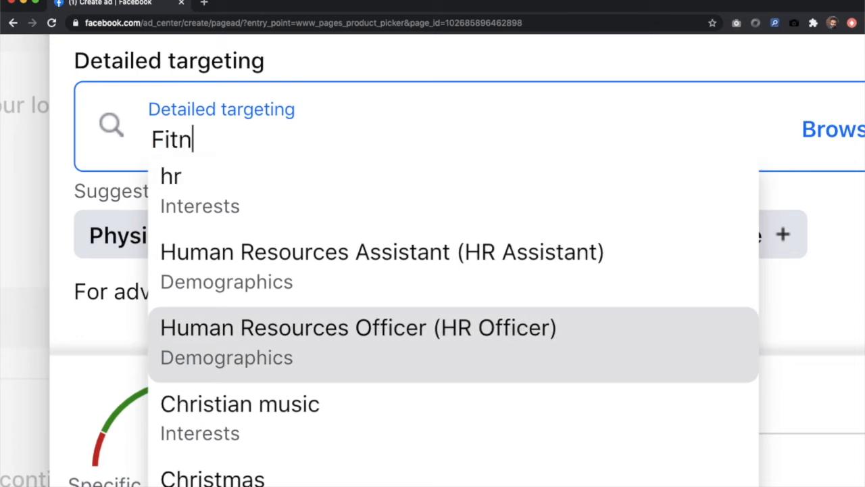
type("ess Trainer")
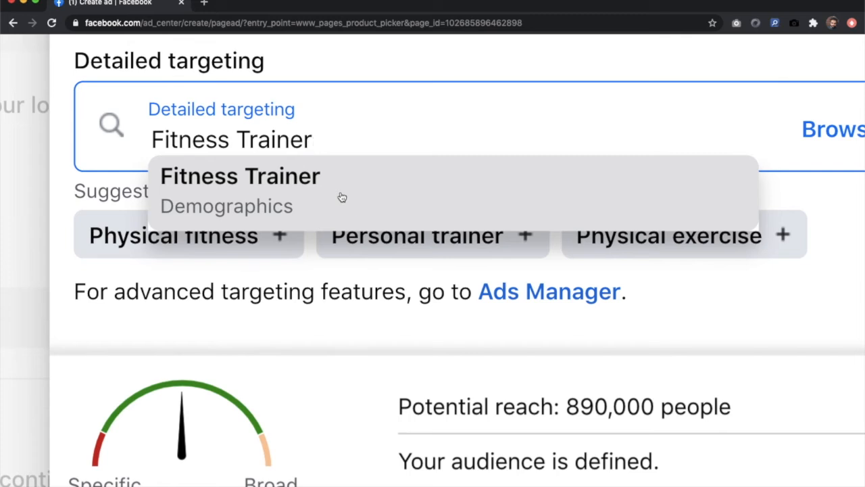
- Clear the detailed targeting search and look up reliance jio instead
key("super+a")
key("BackSpace")
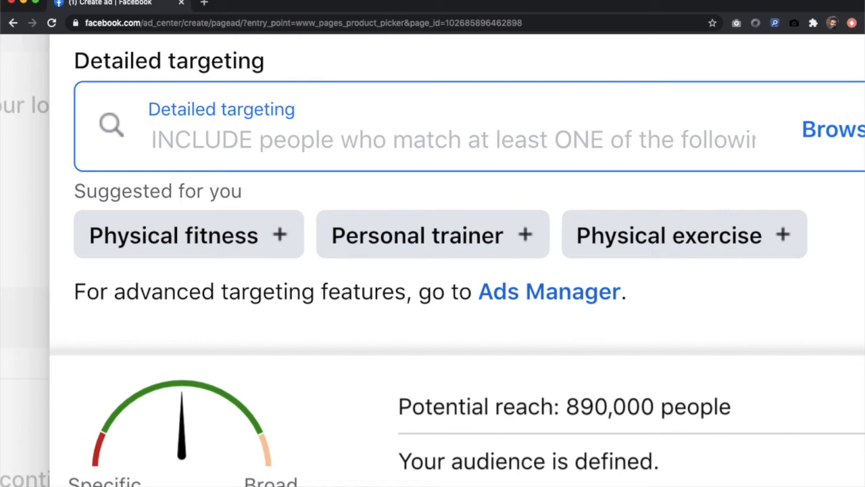
type("re")
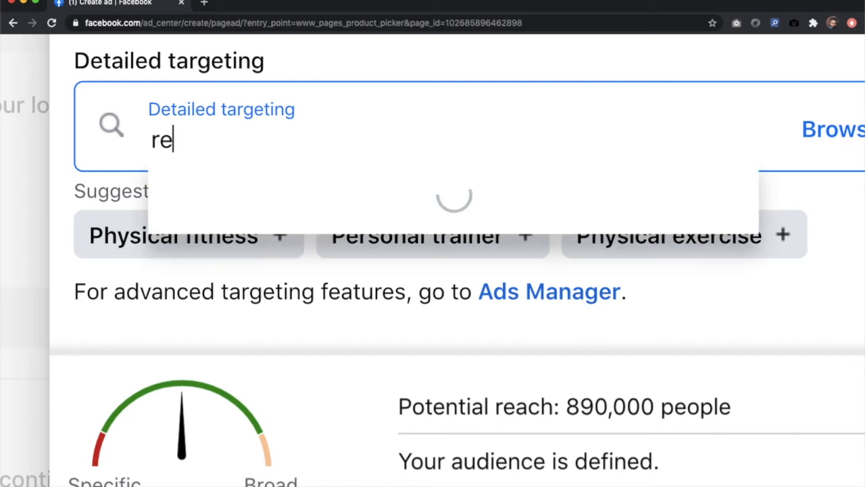
type("liance jio")
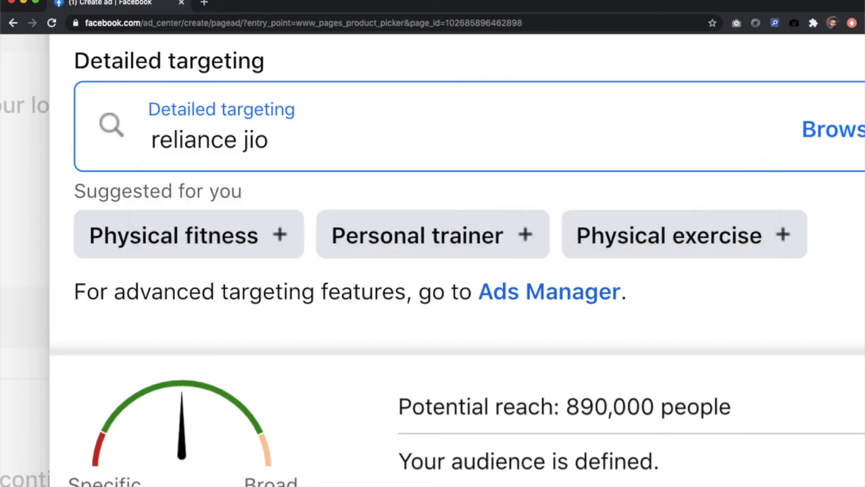
- Search the detailed targeting options for jio and, as a separate search, for apple
key("super+a")
type("jio")
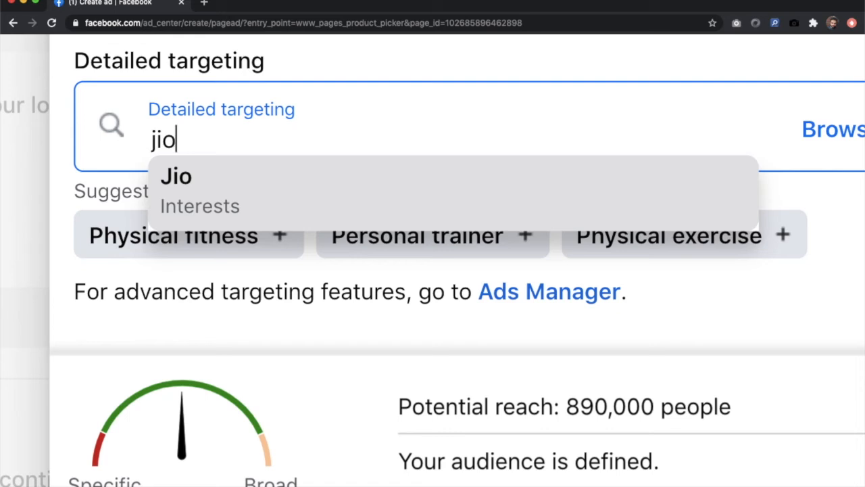
key("super+a")
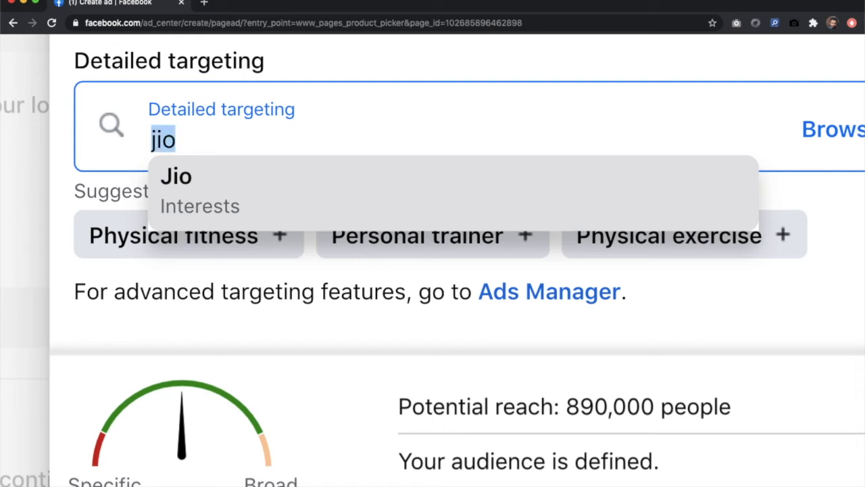
type("apple")
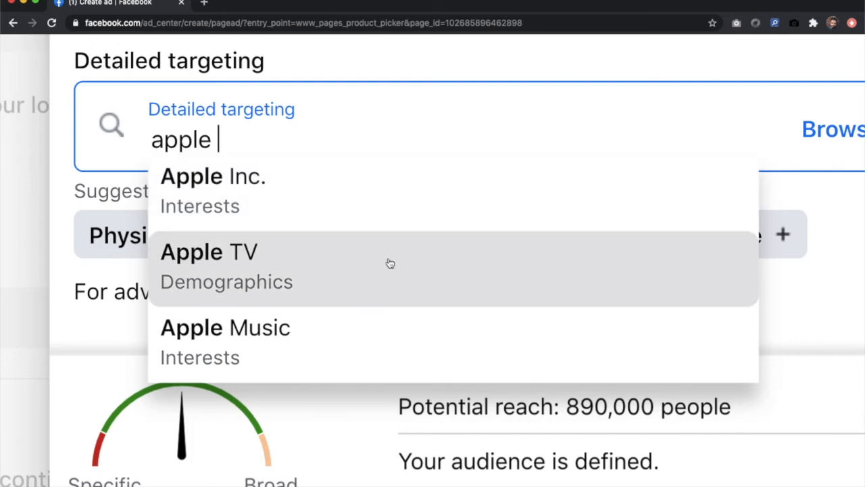
- Search the detailed targeting options for samsung s10 and for samsung note
key("super+a")
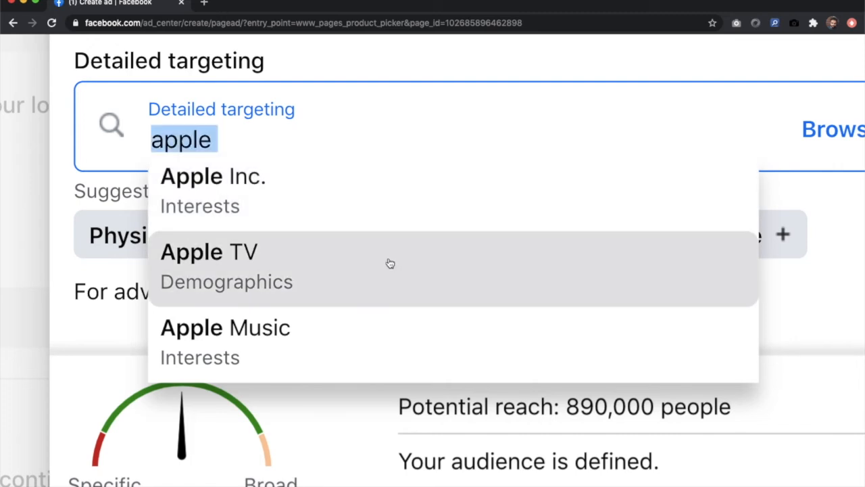
type("samsung s10")
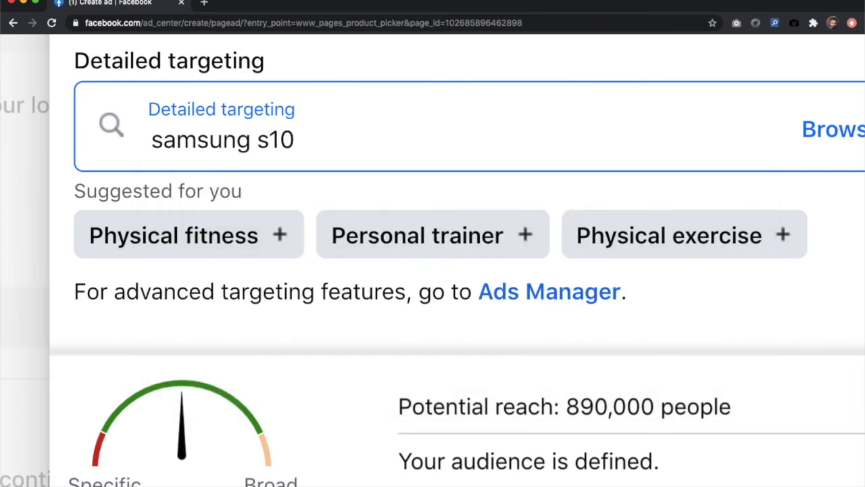
key("BackSpace")
key("BackSpace")
key("BackSpace")
key("BackSpace")
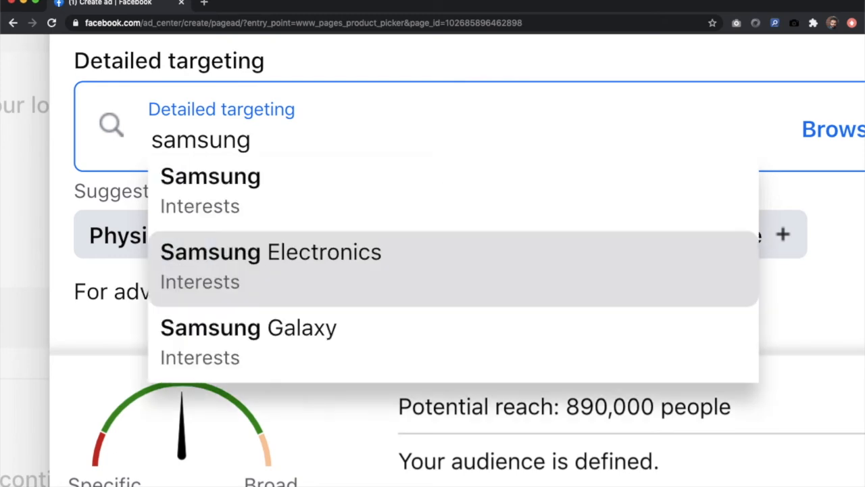
type("no")
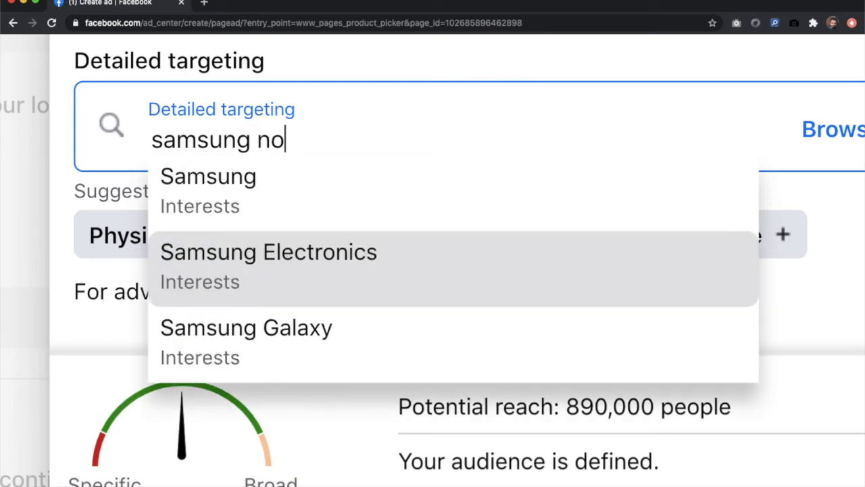
type("te")
- Search the detailed targeting options for samsung galaxy and look through the suggested device interests
key("BackSpace")
key("BackSpace")
key("BackSpace")
key("BackSpace")
type("galaxy")
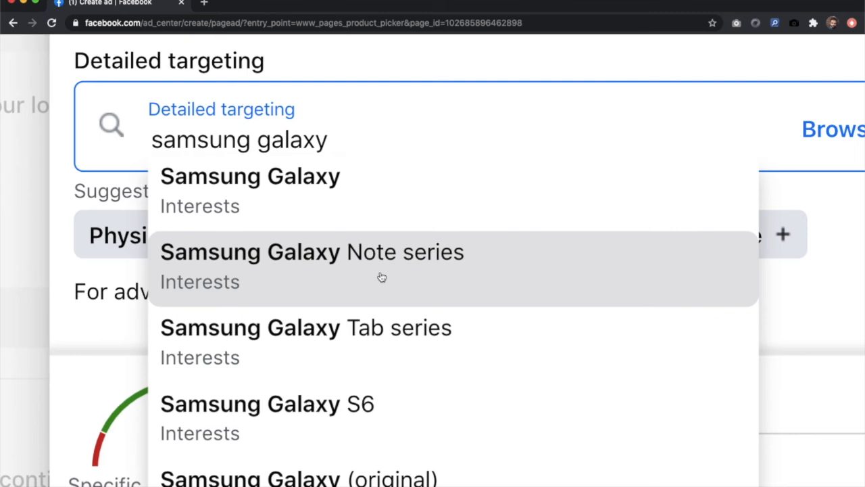
scroll(382, 277, "down", 5)
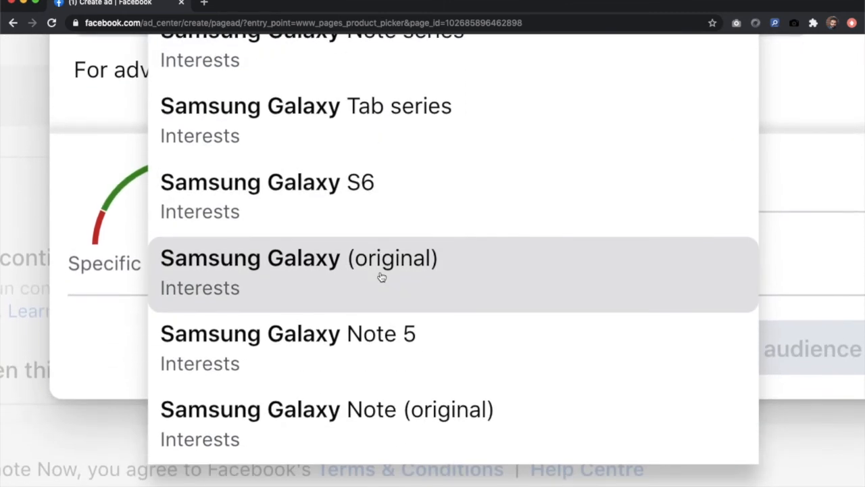
scroll(382, 277, "up", 5)
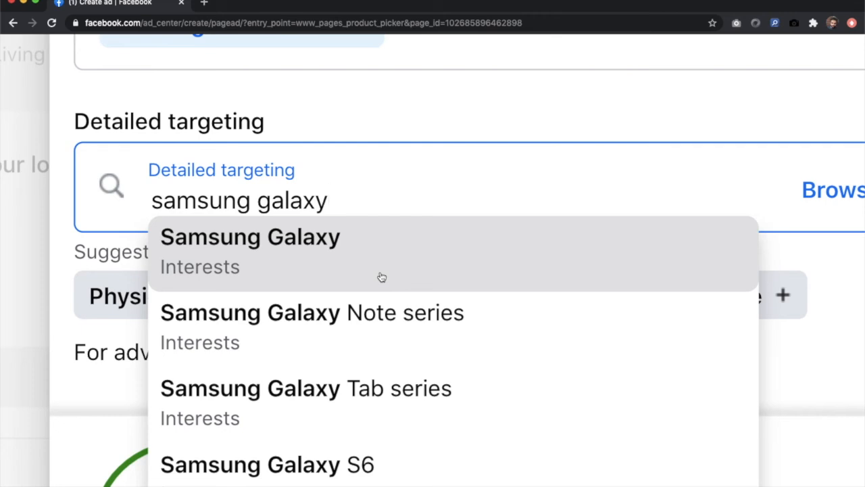
scroll(381, 276, "down", 1)
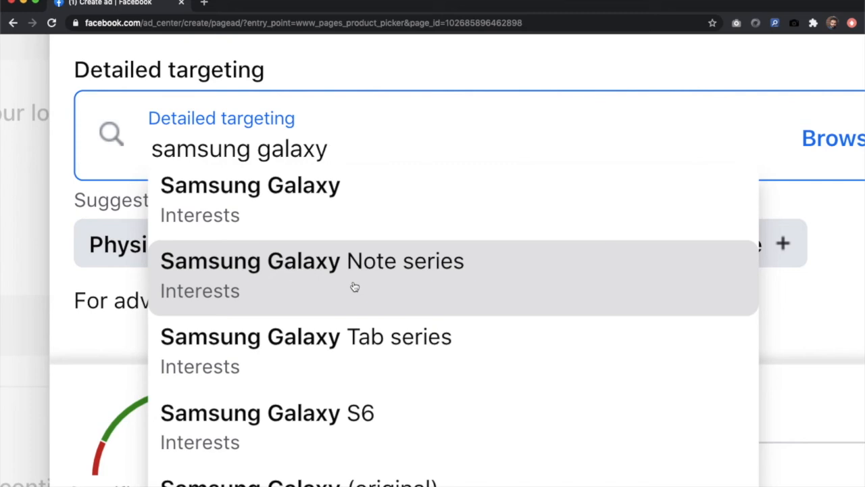
key("super+a")
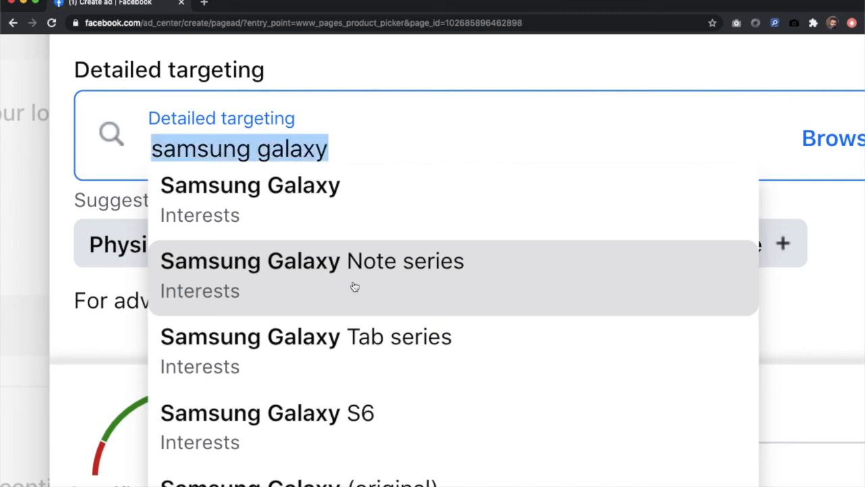
- Search the detailed targeting options for iphone and look through the suggested interests
key("BackSpace")
type("i")
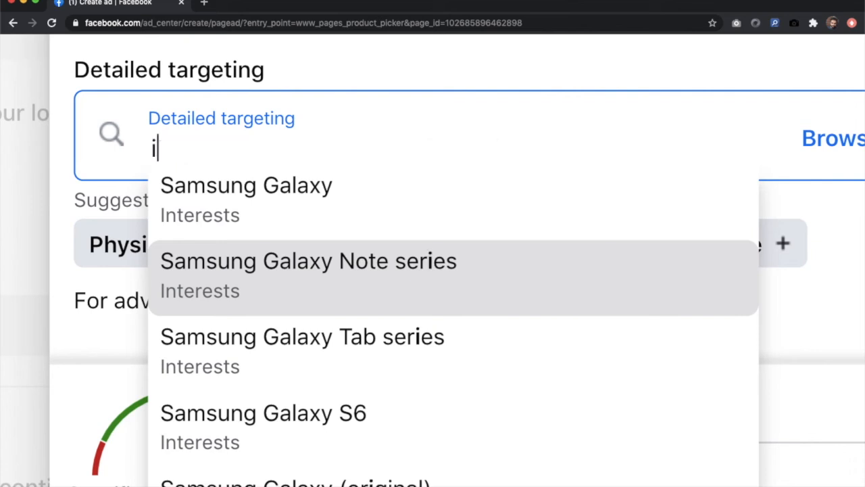
type("phone")
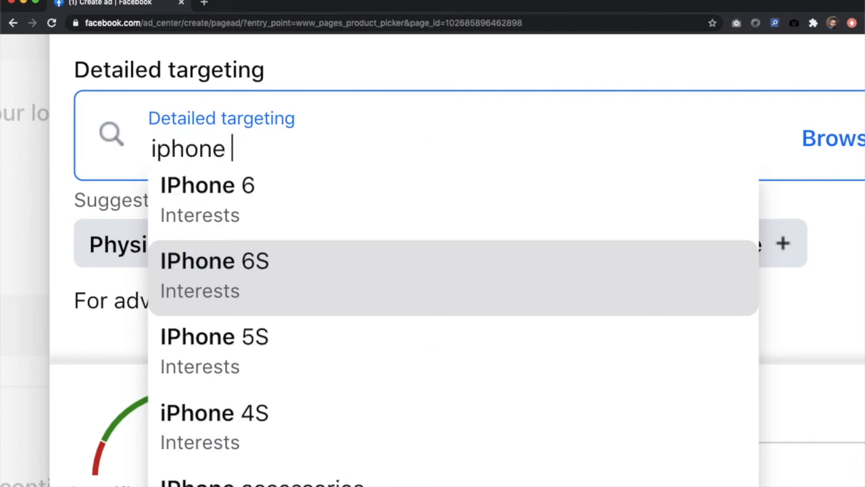
scroll(433, 271, "down", 3)
scroll(352, 297, "down", 3)
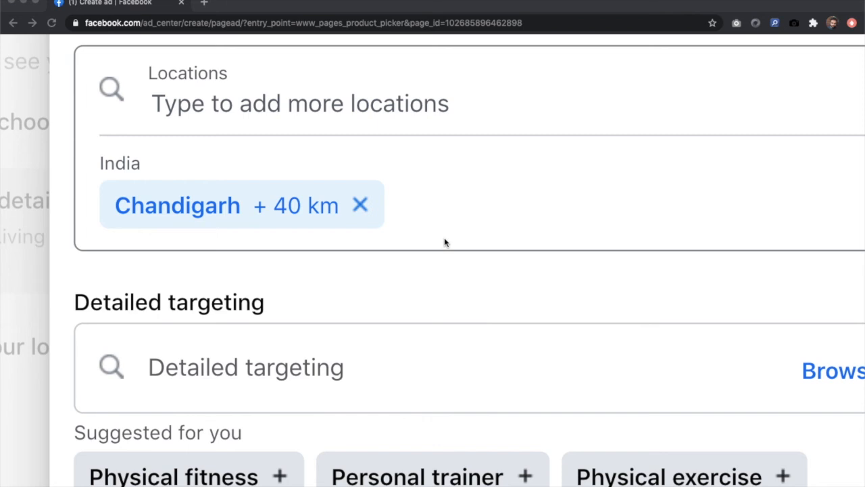
left_click(394, 328)
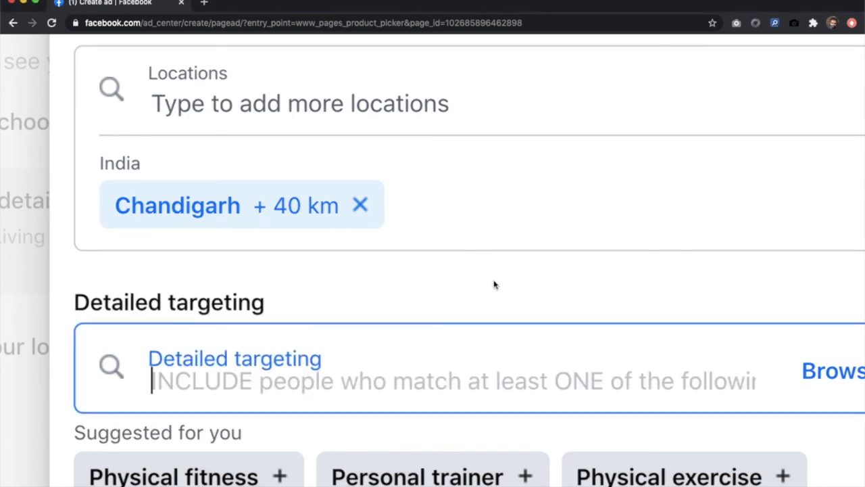
scroll(494, 285, "down", 3)
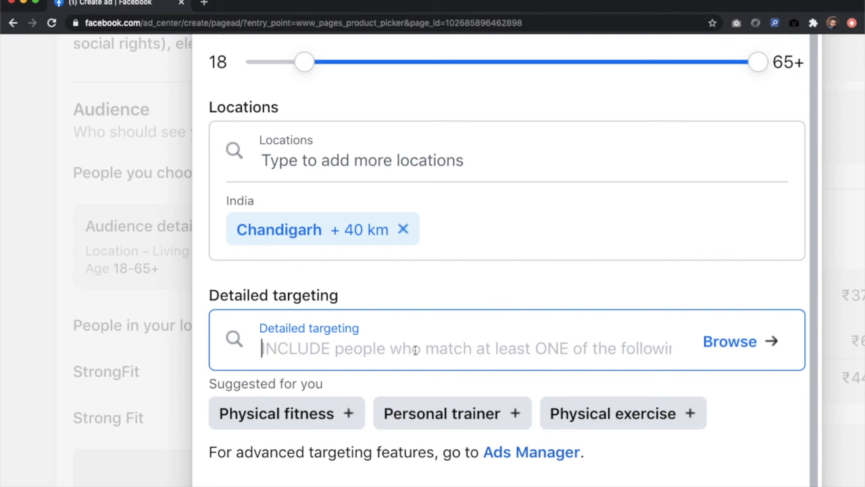
left_click(730, 469)
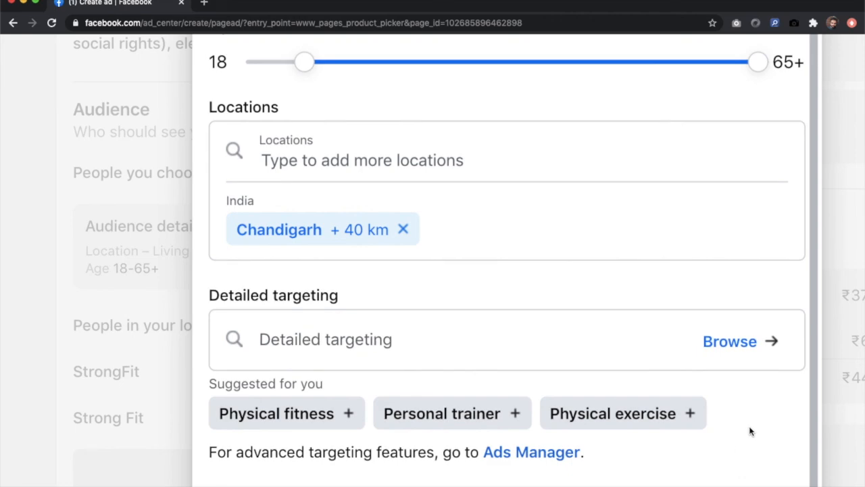
- Examine the potential reach estimate and the audience definition gauge for the current age, location and targeting settings
scroll(750, 430, "down", 5)
scroll(431, 453, "up", 5)
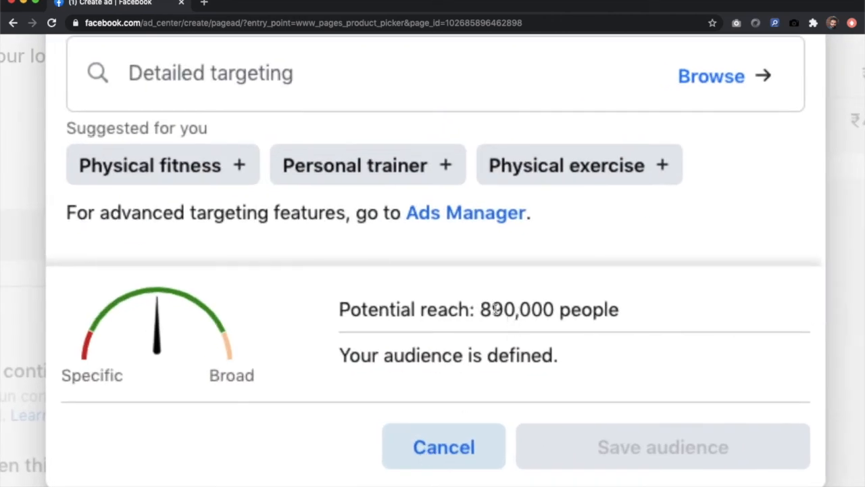
left_click_drag(481, 309, 572, 311)
scroll(572, 311, "up", 3)
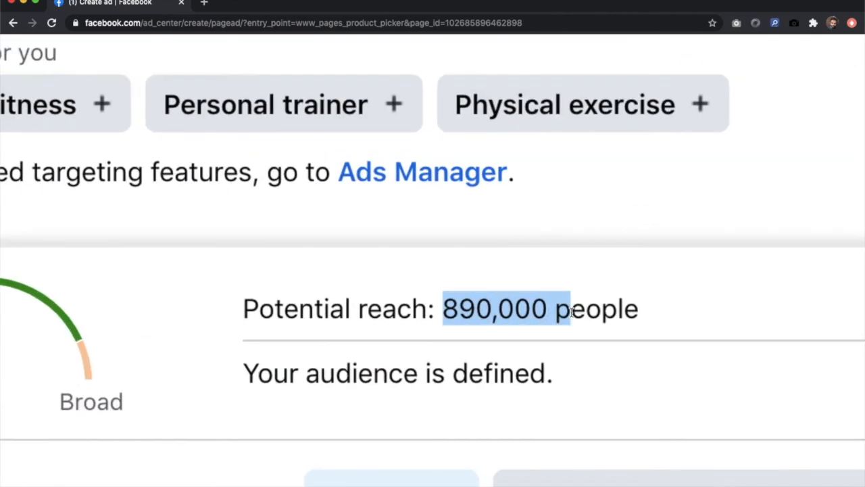
left_click(680, 352)
scroll(680, 352, "up", 3)
scroll(680, 351, "down", 5)
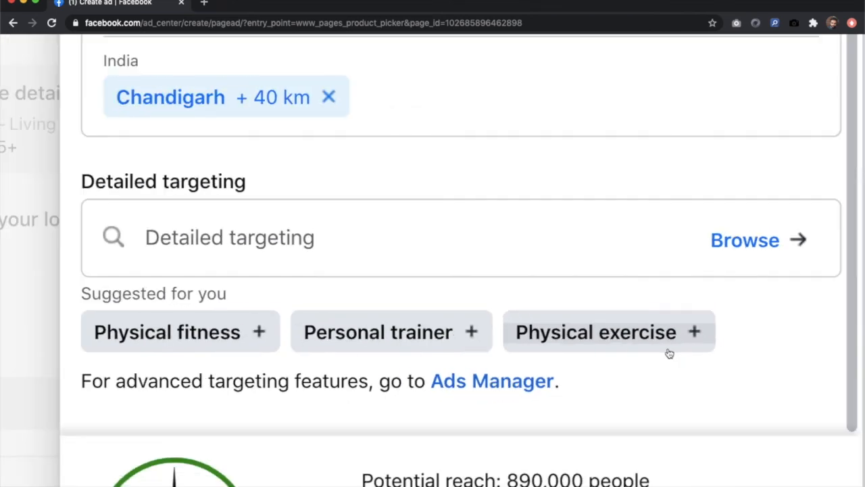
scroll(466, 177, "down", 3)
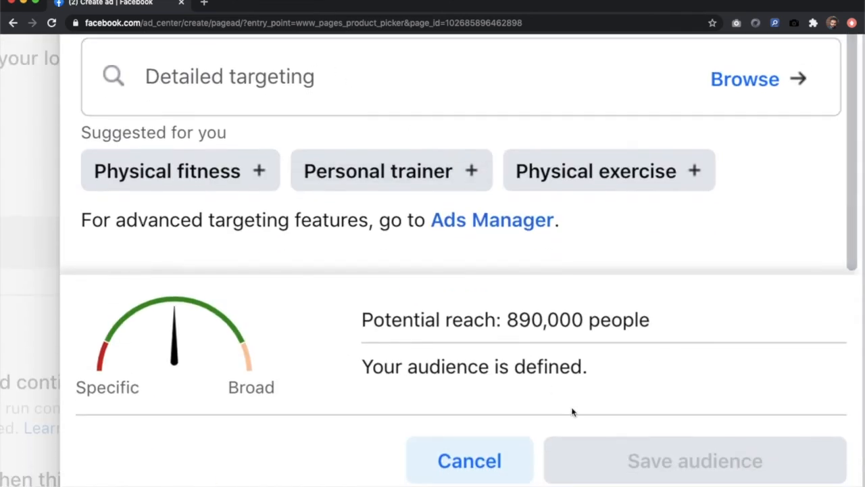
left_click_drag(506, 317, 589, 325)
left_click(589, 325)
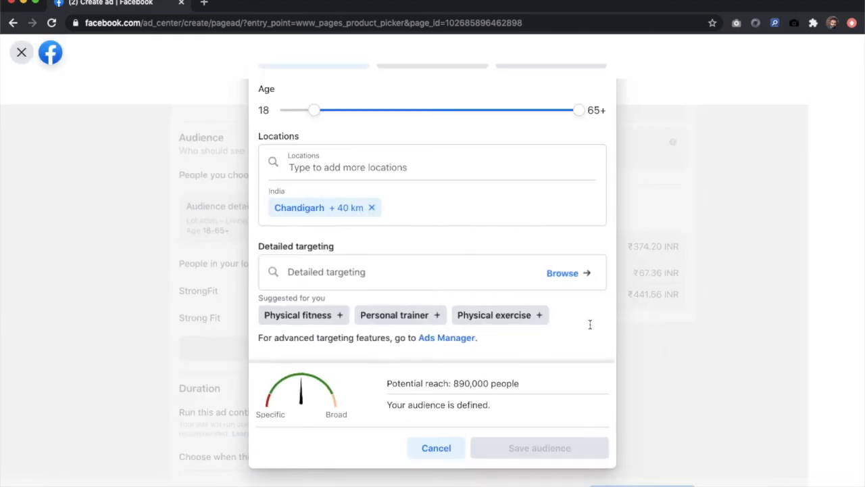
scroll(590, 234, "up", 3)
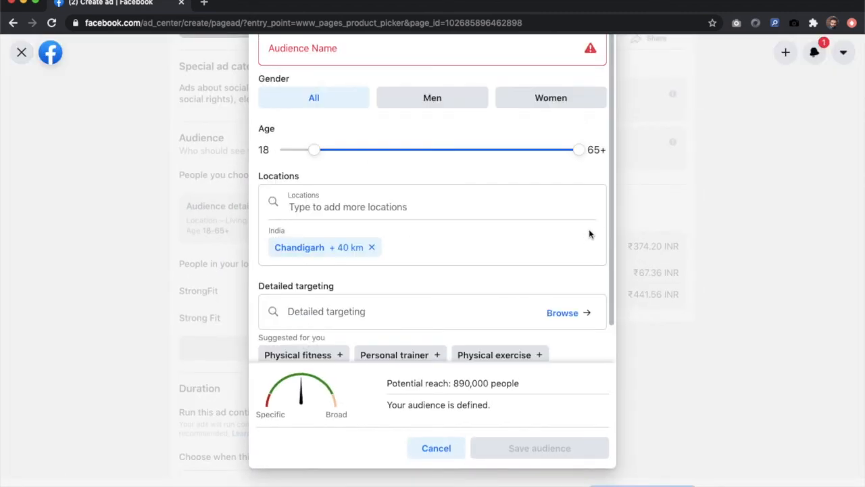